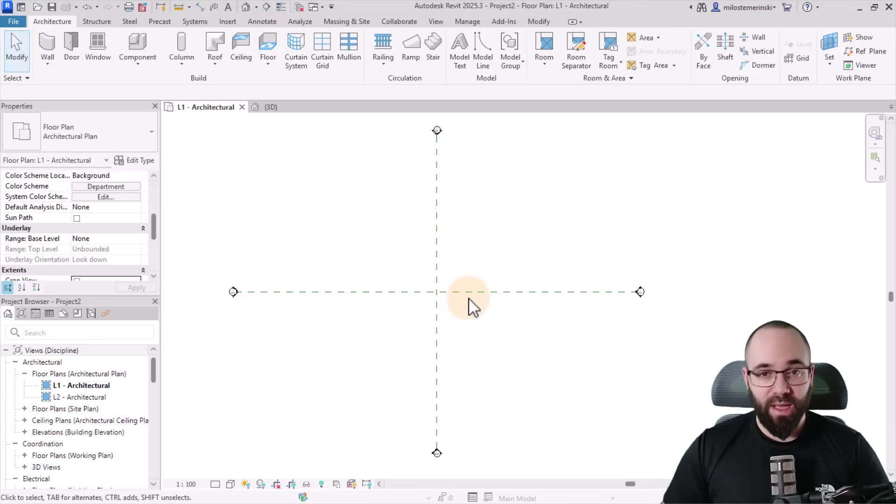
# Create a full-step spiral stair of type M_Stair-Metal-Plate Stringer, centred on the reference plane intersection, with a radius of about 819 mm.
pyautogui.click(433, 51)
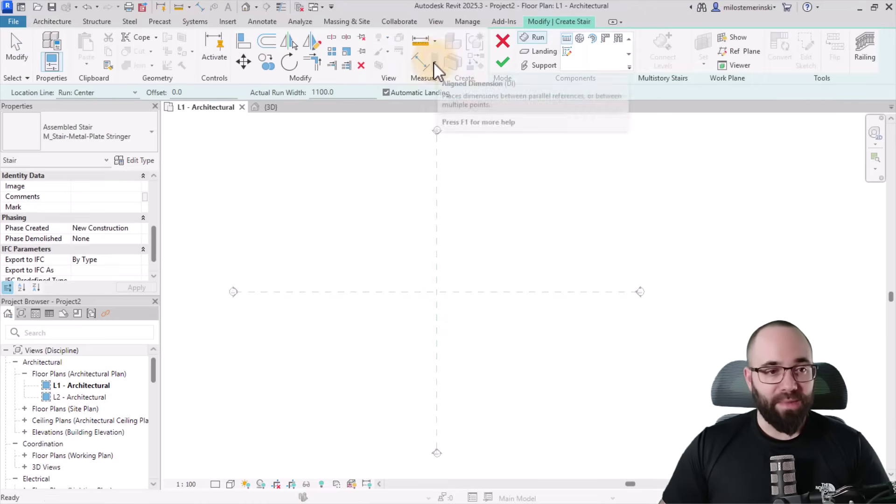
pyautogui.click(94, 150)
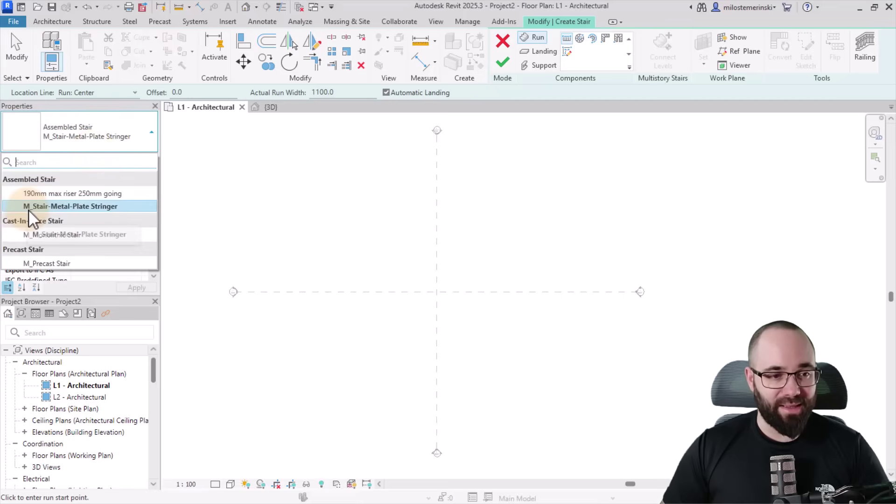
pyautogui.click(62, 209)
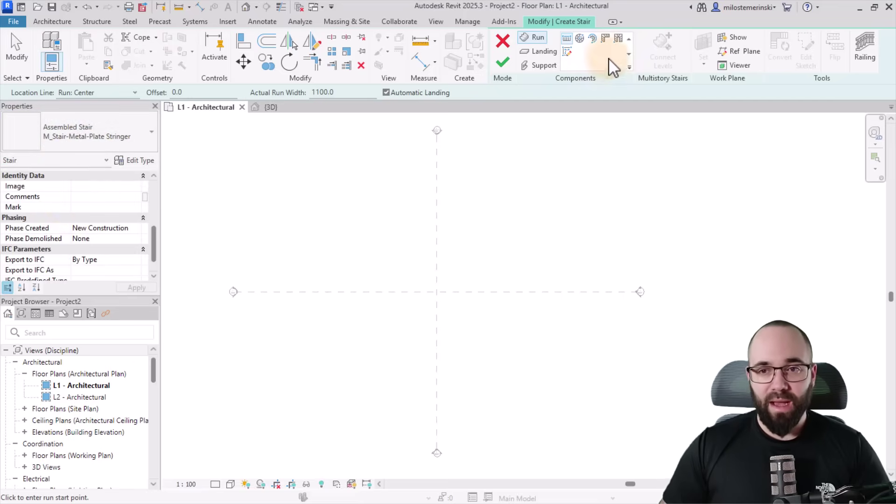
pyautogui.click(579, 38)
pyautogui.scroll(2, 438, 289)
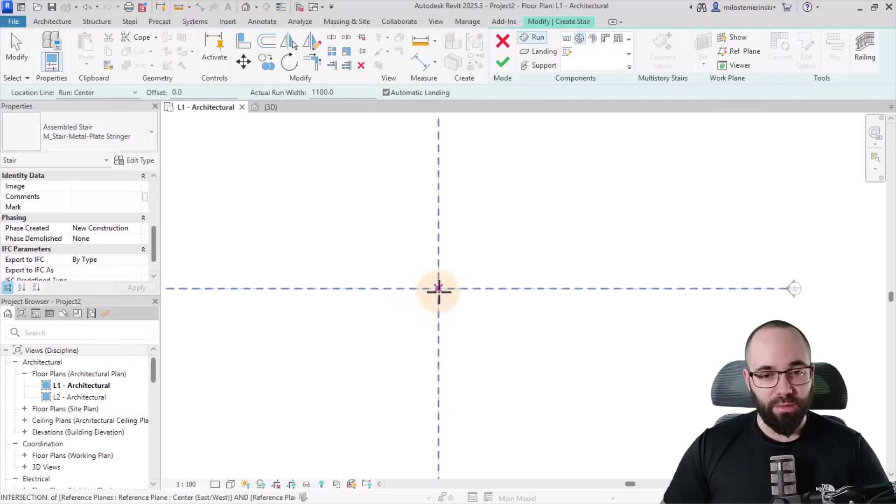
pyautogui.scroll(1, 438, 288)
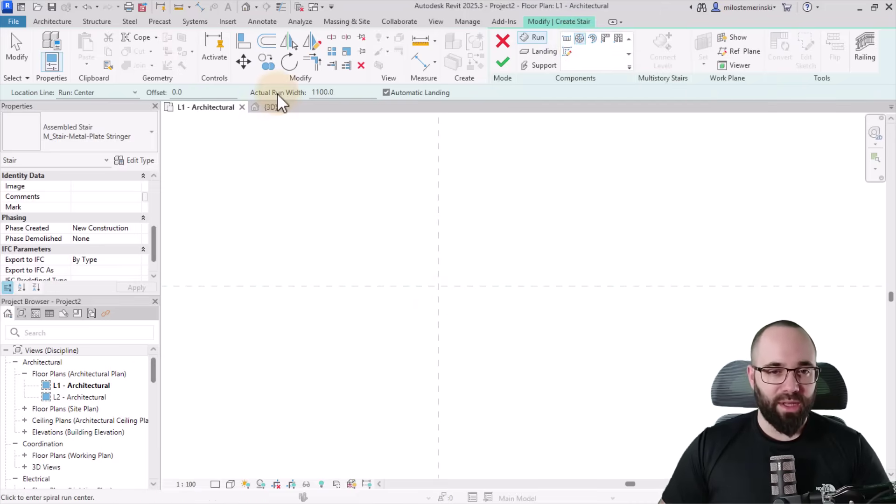
pyautogui.click(439, 286)
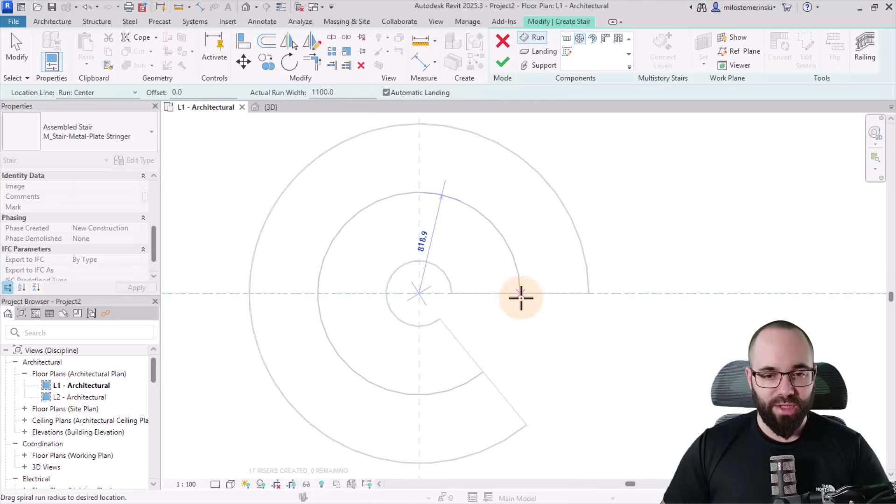
pyautogui.click(521, 295)
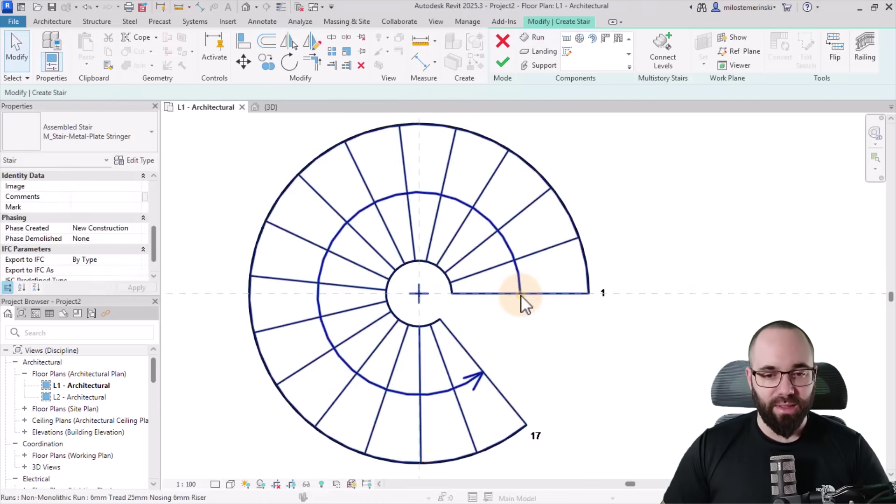
pyautogui.press('Escape')
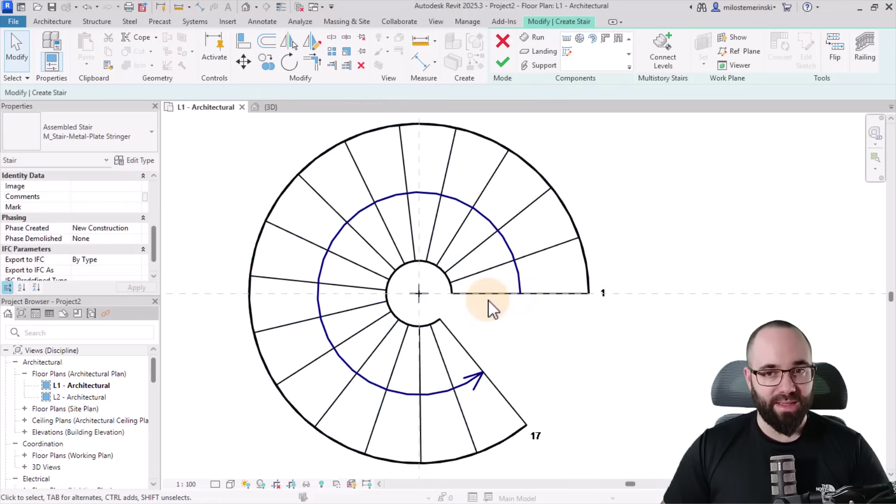
pyautogui.click(498, 63)
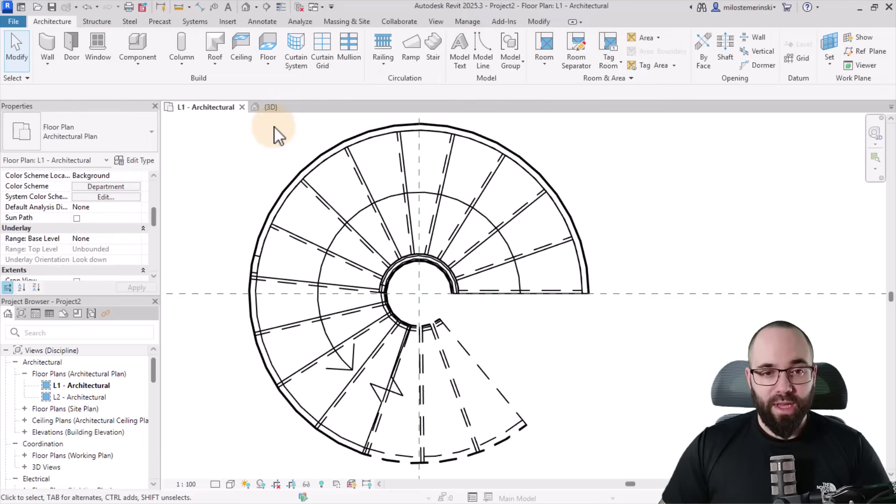
# Delete the outer and inner railings from the spiral stair in the 3D view.
pyautogui.click(276, 113)
pyautogui.keyDown('shift'); pyautogui.moveTo(637, 397); pyautogui.dragTo(498, 319, button='middle'); pyautogui.keyUp('shift')
pyautogui.scroll(6, 495, 303)
pyautogui.keyDown('shift'); pyautogui.moveTo(658, 380); pyautogui.dragTo(498, 307, button='middle'); pyautogui.keyUp('shift')
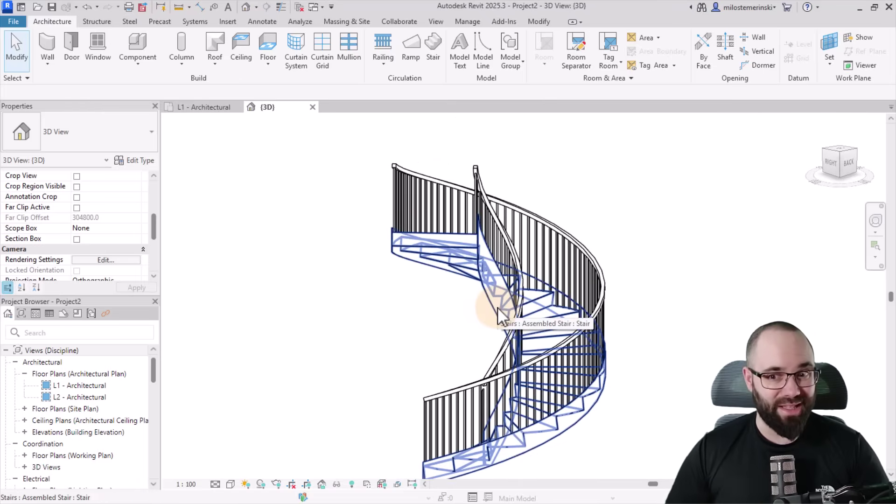
pyautogui.click(549, 256)
pyautogui.press('Delete')
pyautogui.click(512, 244)
pyautogui.press('Delete')
# In the stair's run type, set the tread thickness to 30 mm and the nosing length to 0.
pyautogui.keyDown('shift'); pyautogui.moveTo(502, 299); pyautogui.dragTo(433, 278, button='middle'); pyautogui.keyUp('shift')
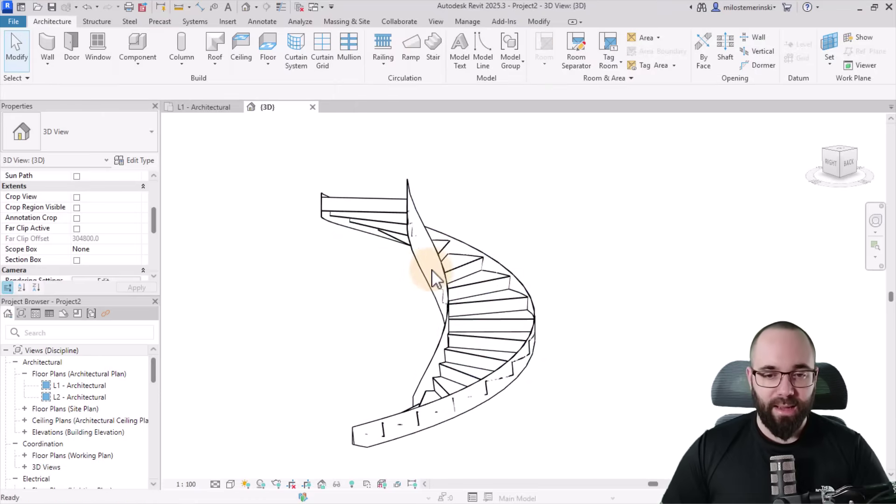
pyautogui.click(438, 278)
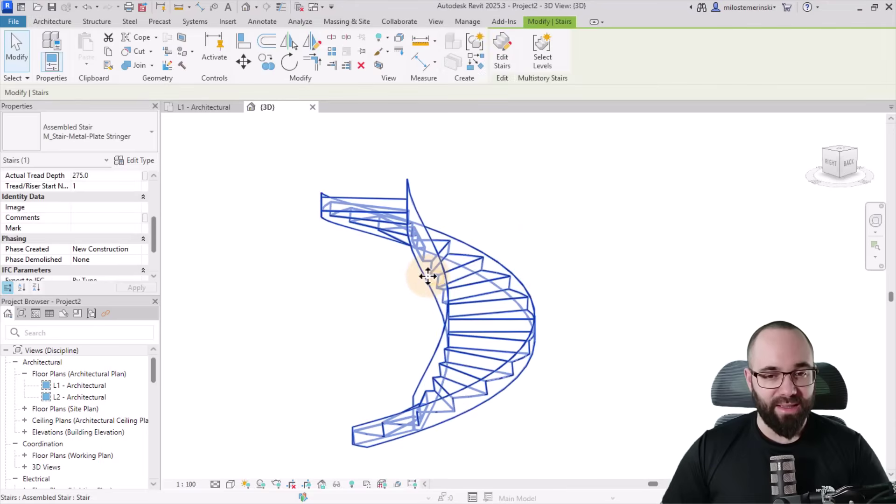
pyautogui.click(132, 161)
pyautogui.moveTo(282, 89); pyautogui.dragTo(193, 39)
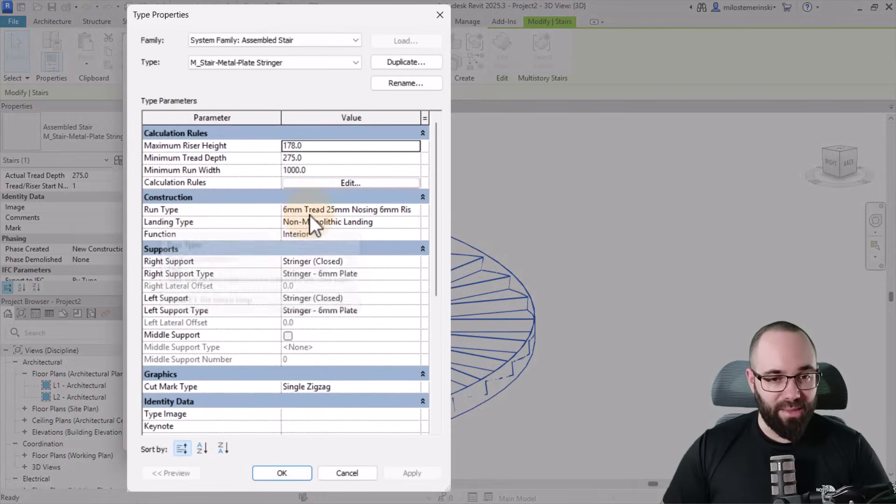
pyautogui.click(392, 211)
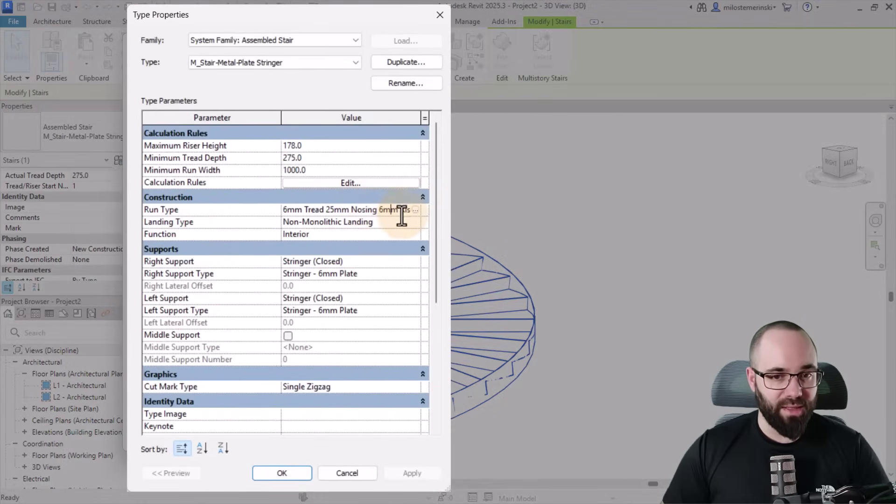
pyautogui.click(416, 211)
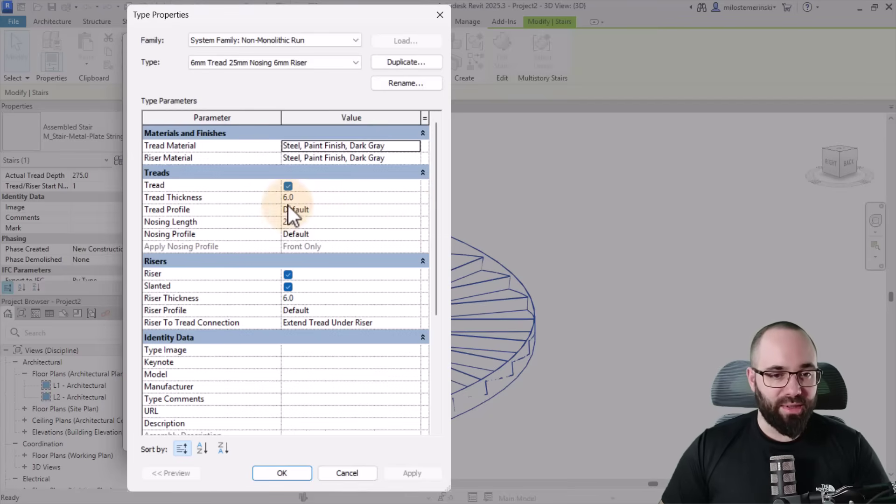
pyautogui.click(303, 201)
pyautogui.write('30')
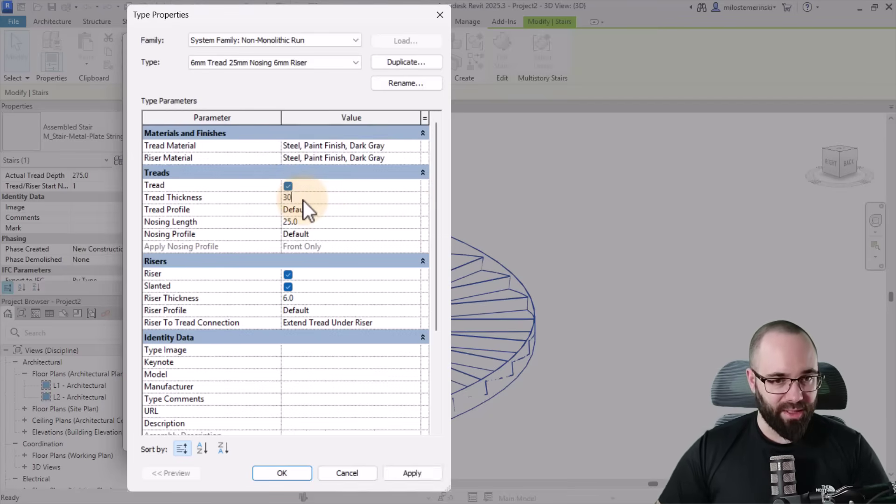
pyautogui.click(310, 226)
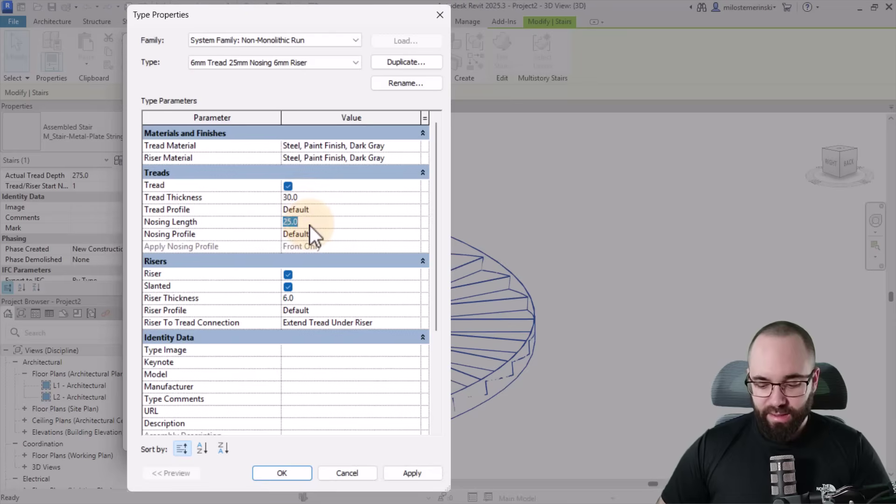
pyautogui.write('0')
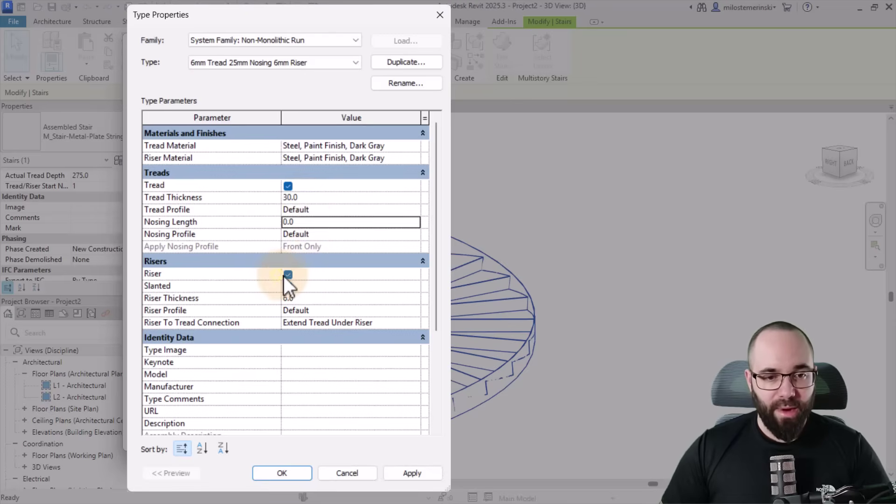
# Turn off the risers in the run type and apply the change.
pyautogui.click(287, 275)
pyautogui.click(414, 471)
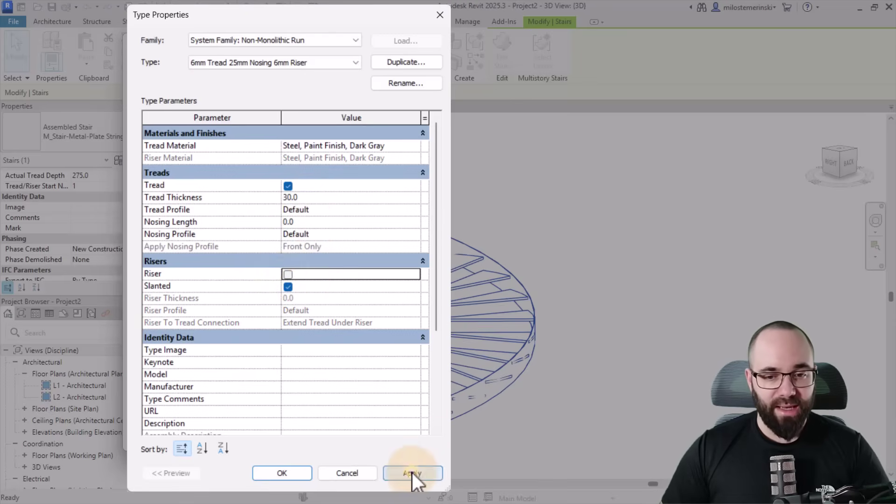
pyautogui.click(286, 476)
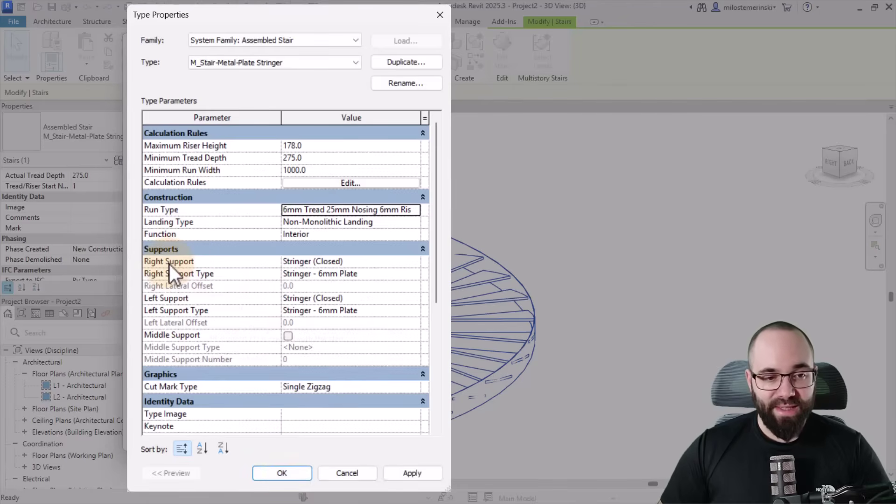
# Set the stair type's right and left supports to None and apply the change.
pyautogui.click(421, 262)
pyautogui.click(341, 275)
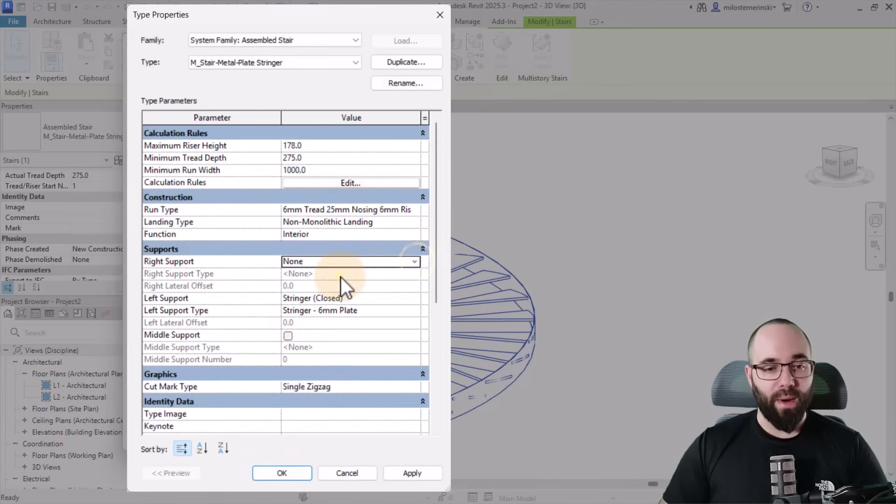
pyautogui.click(418, 298)
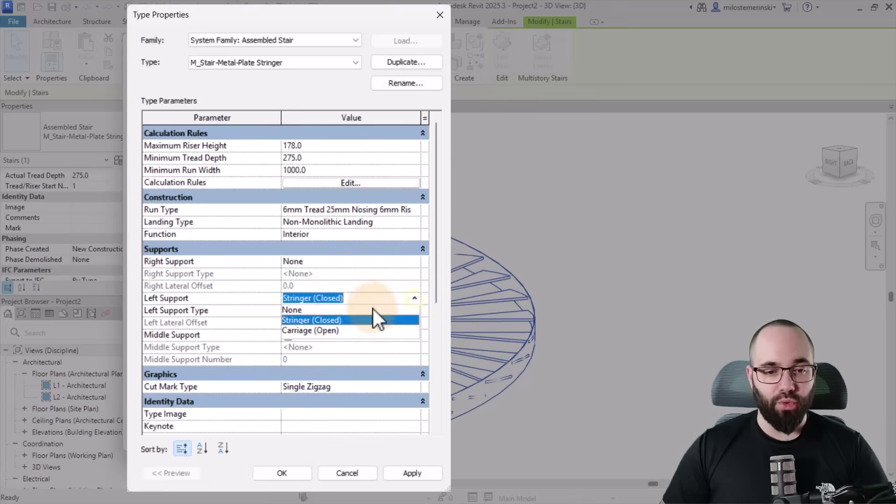
pyautogui.click(369, 310)
pyautogui.click(412, 473)
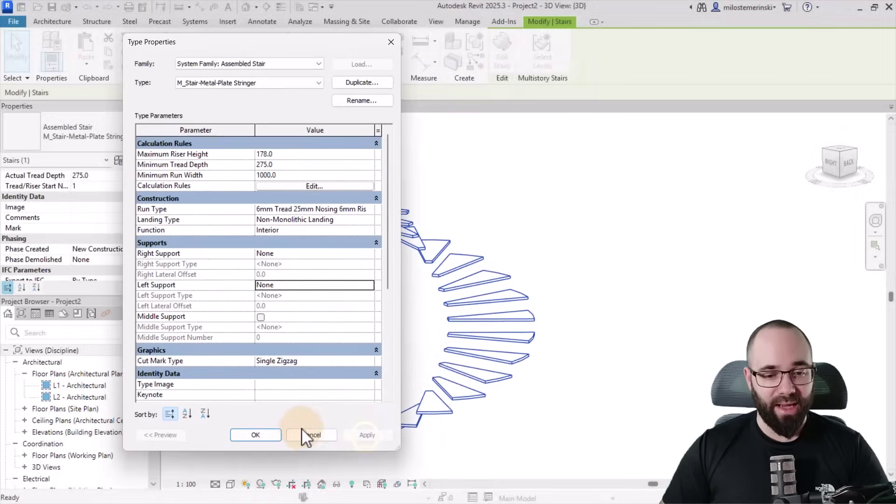
pyautogui.click(256, 435)
pyautogui.click(398, 316)
# Enable cast and ambient shadows in the 3D view, with ambient light at 40 and shadows at 30.
pyautogui.moveTo(560, 400)
pyautogui.keyDown('shift'); pyautogui.mouseDown(button='middle')
pyautogui.moveTo(392, 397)
pyautogui.moveTo(556, 400)
pyautogui.moveTo(531, 405)
pyautogui.mouseUp(button='middle'); pyautogui.keyUp('shift')
pyautogui.click(231, 485)
pyautogui.click(245, 397)
pyautogui.click(186, 143)
pyautogui.click(254, 151)
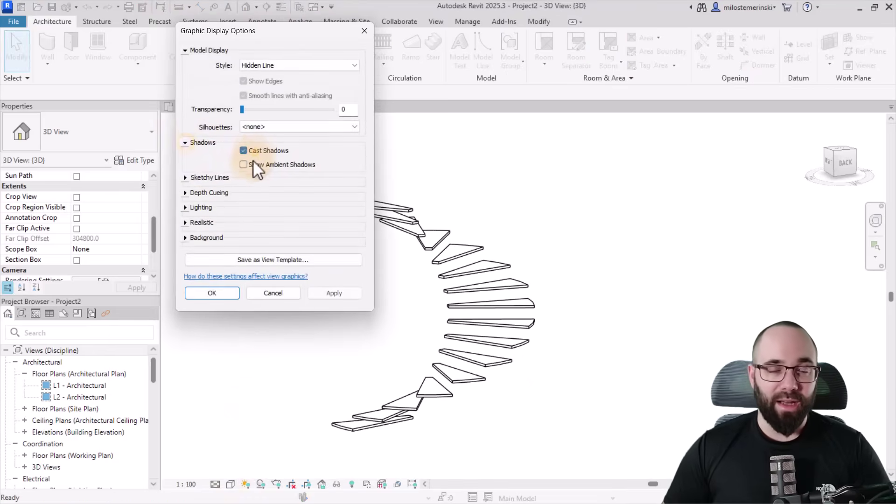
pyautogui.click(186, 208)
pyautogui.click(281, 293)
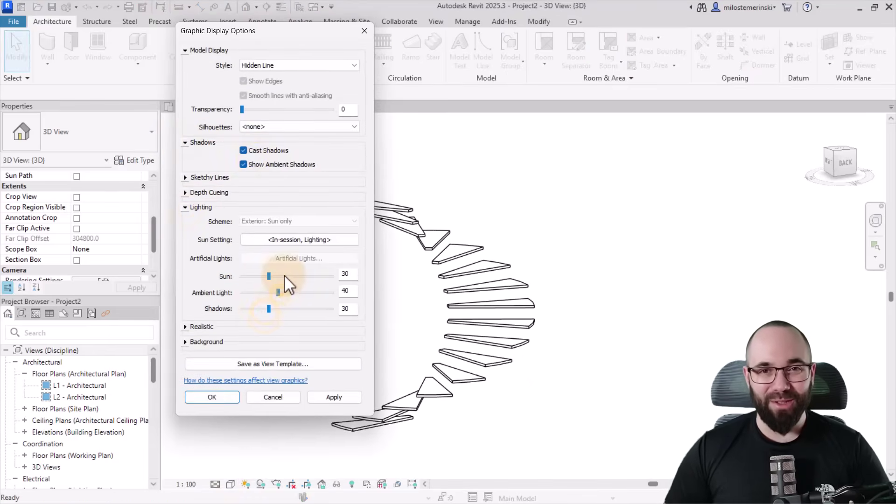
pyautogui.click(334, 397)
pyautogui.click(212, 397)
pyautogui.keyDown('shift'); pyautogui.moveTo(287, 295); pyautogui.dragTo(337, 360, button='middle'); pyautogui.keyUp('shift')
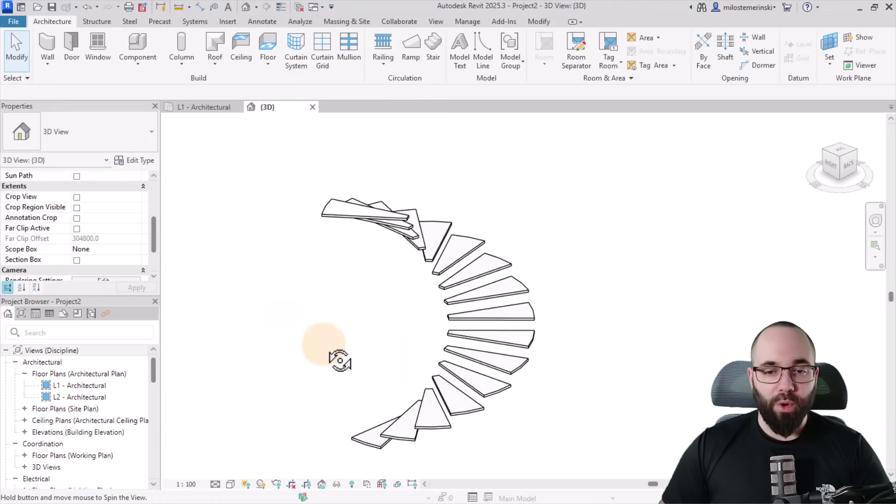
# Select the spiral stair in the L1 - Architectural plan and examine its tread layout in plan and in 3D.
pyautogui.click(207, 108)
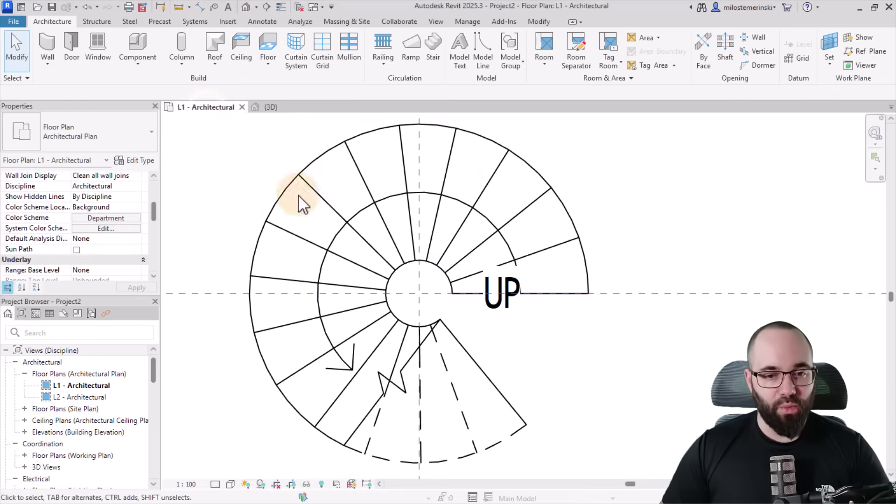
pyautogui.scroll(2, 294, 305)
pyautogui.click(240, 322)
pyautogui.scroll(-3, 453, 302)
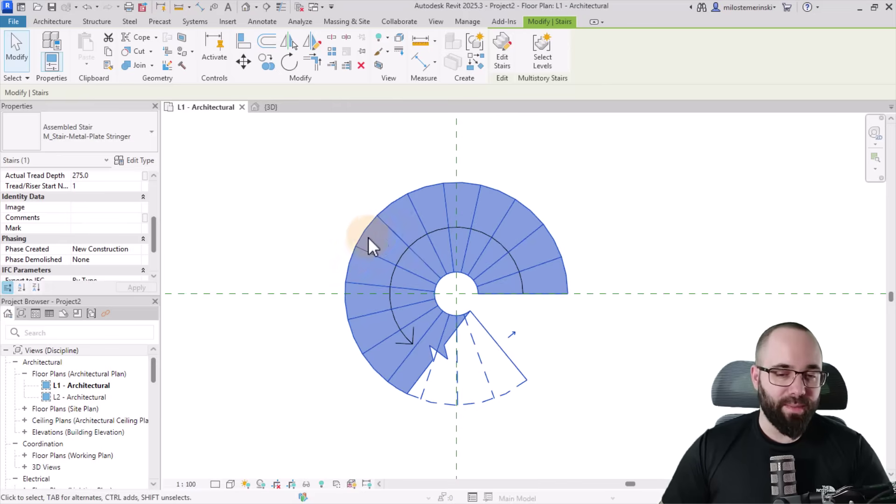
pyautogui.click(271, 110)
pyautogui.keyDown('shift'); pyautogui.moveTo(474, 330); pyautogui.dragTo(420, 247, button='middle'); pyautogui.keyUp('shift')
# Rotate the stair about its centre in the L1 - Architectural plan until its opening is symmetrical about the horizontal reference plane.
pyautogui.click(212, 107)
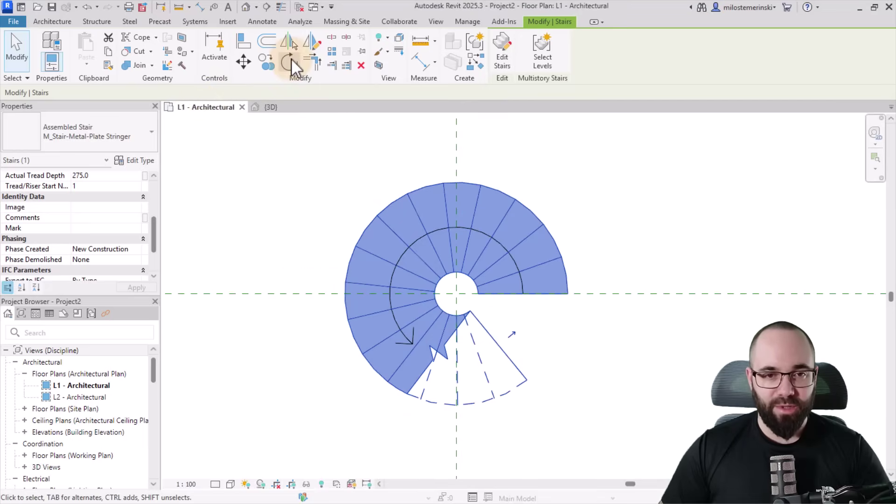
pyautogui.click(291, 60)
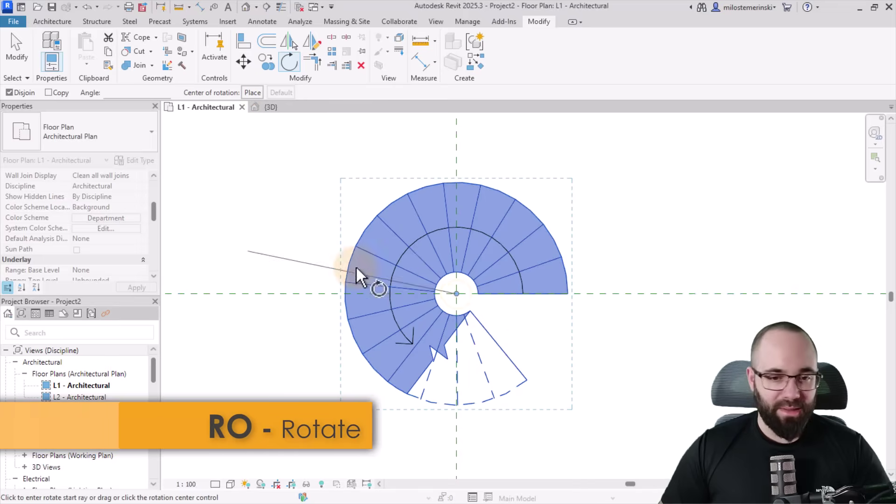
pyautogui.click(574, 347)
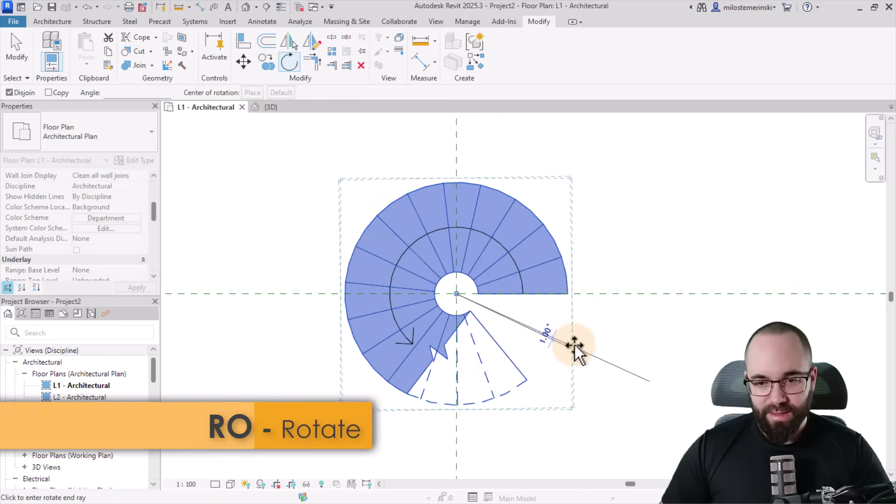
pyautogui.click(602, 292)
pyautogui.click(479, 297)
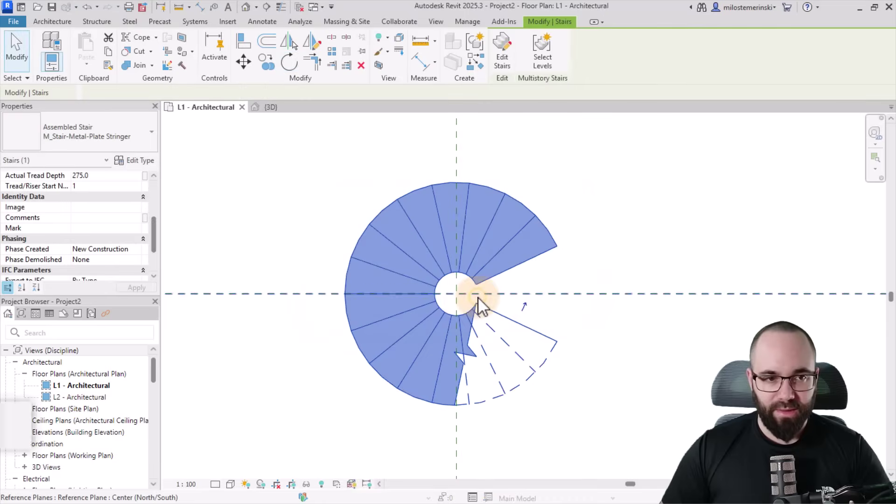
pyautogui.click(393, 434)
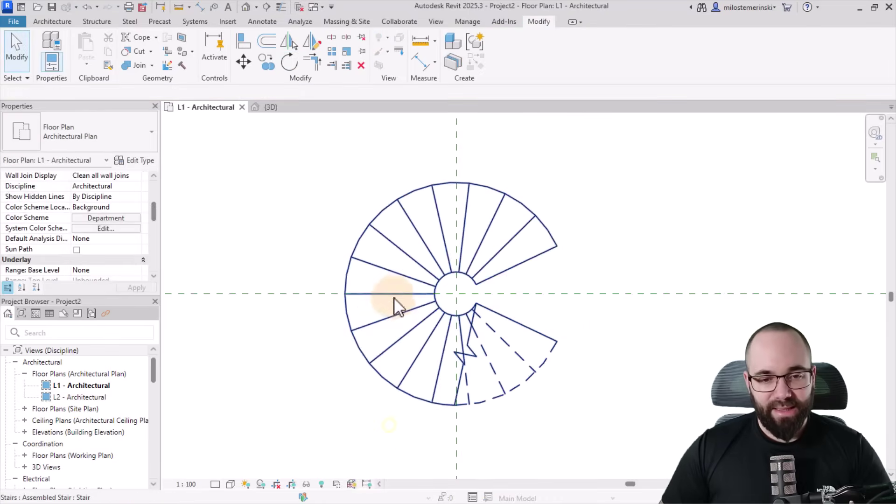
pyautogui.scroll(2, 365, 303)
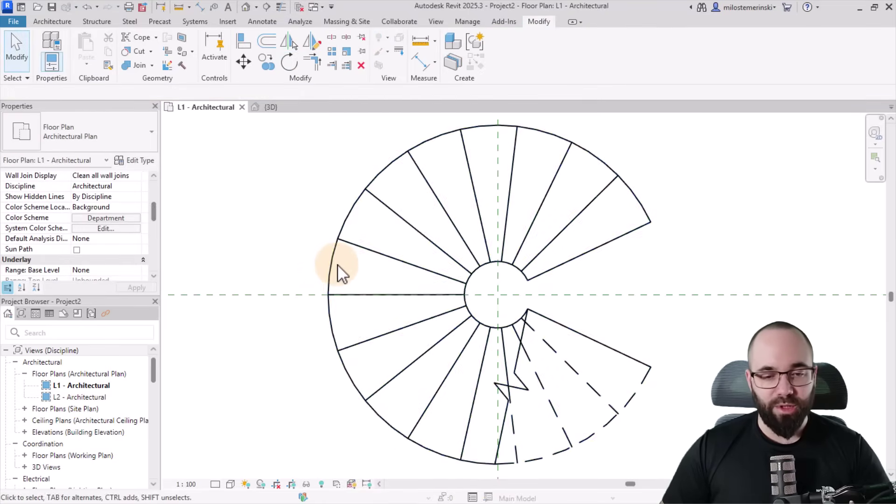
pyautogui.scroll(1, 340, 273)
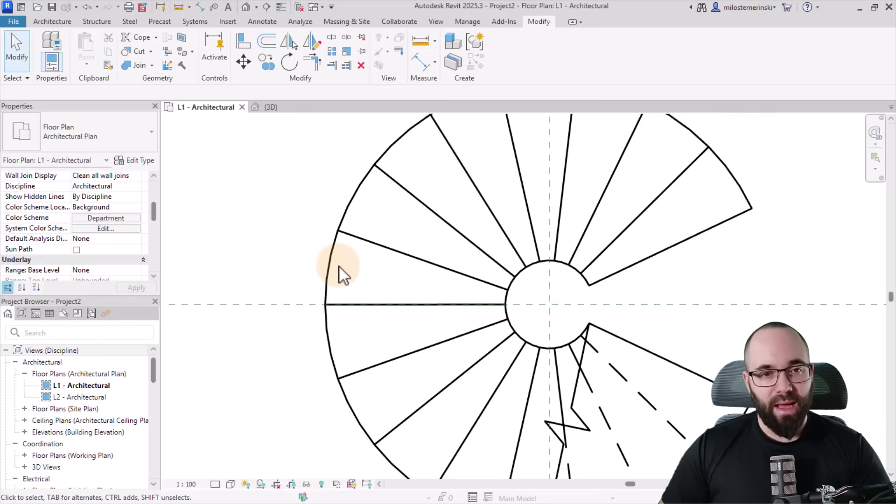
# Draw a thin detail line joining the outer corners of the tread just above the horizontal reference plane, opposite the stair opening.
pyautogui.click(258, 24)
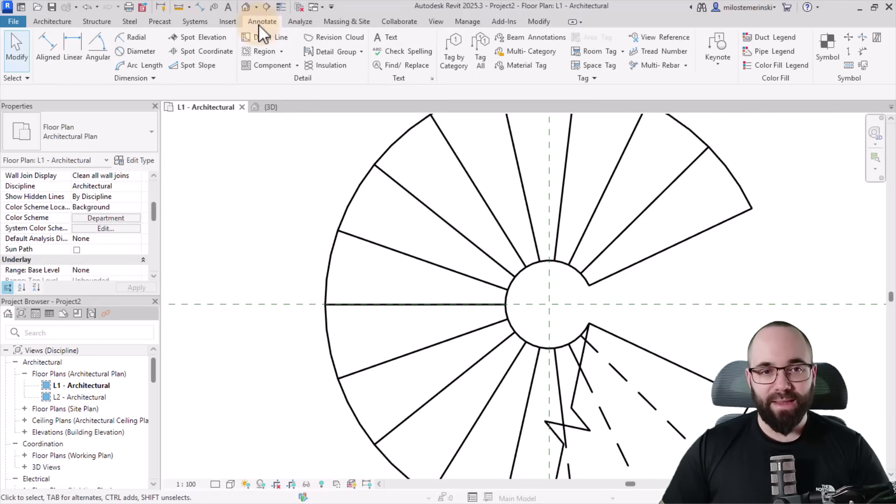
pyautogui.click(259, 37)
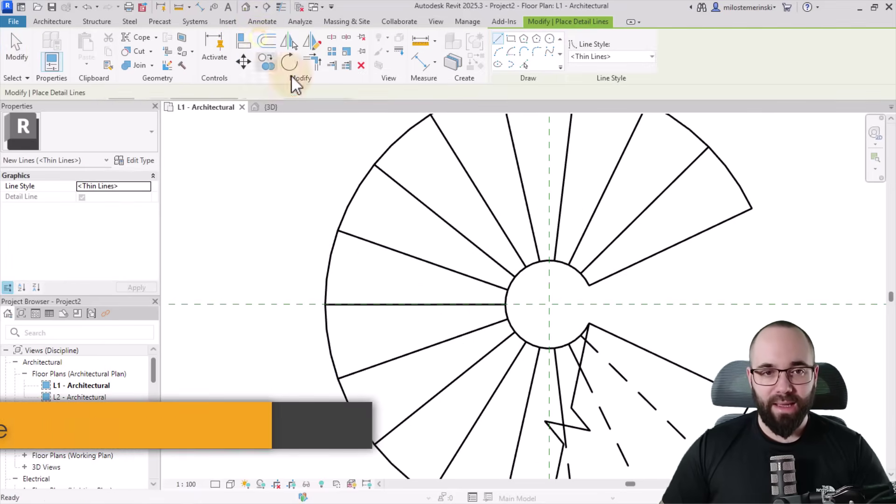
pyautogui.click(326, 303)
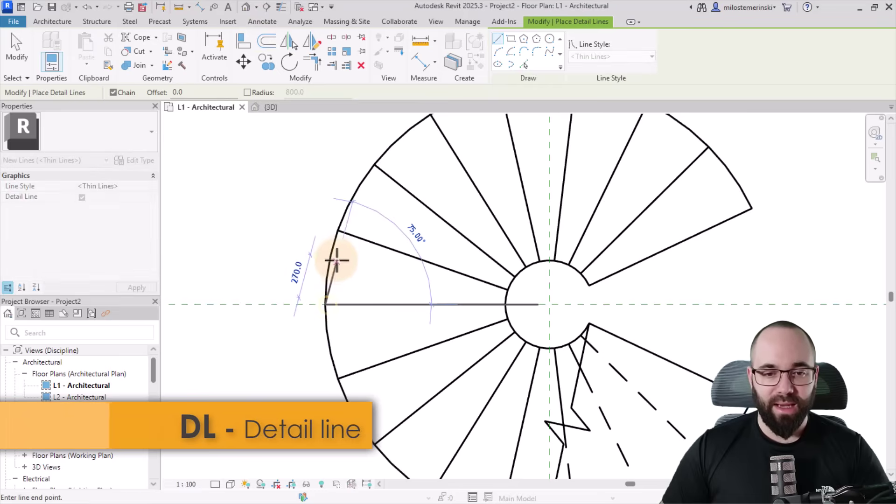
pyautogui.click(338, 231)
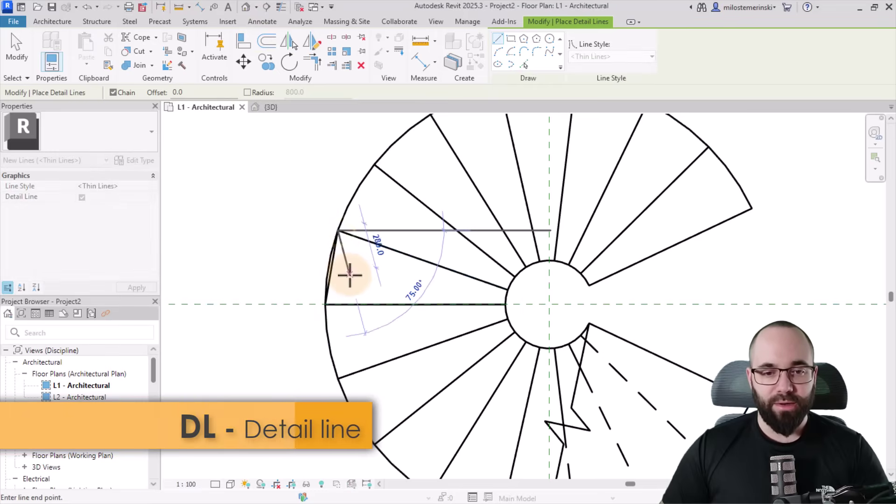
pyautogui.press('Escape')
pyautogui.press('Escape')
# Rotate the stair about the reference plane intersection, from the detail line's midpoint to the horizontal reference plane, centring that tread on it.
pyautogui.scroll(-2, 360, 279)
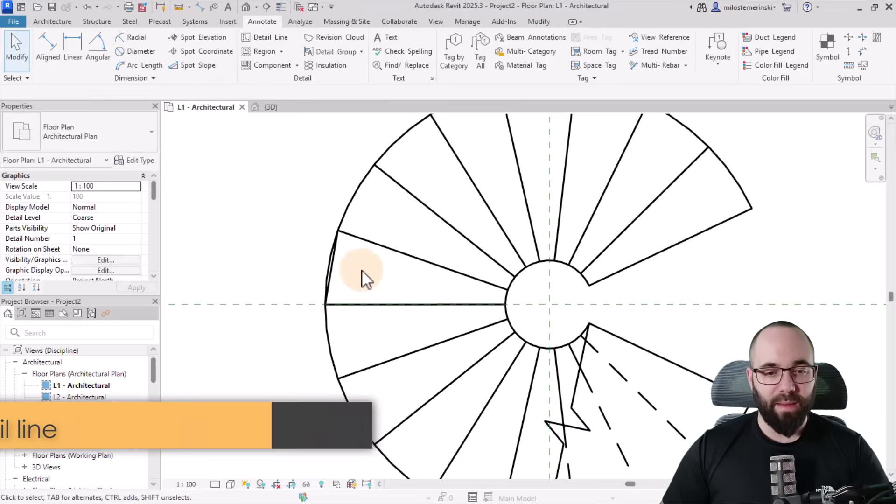
pyautogui.click(369, 243)
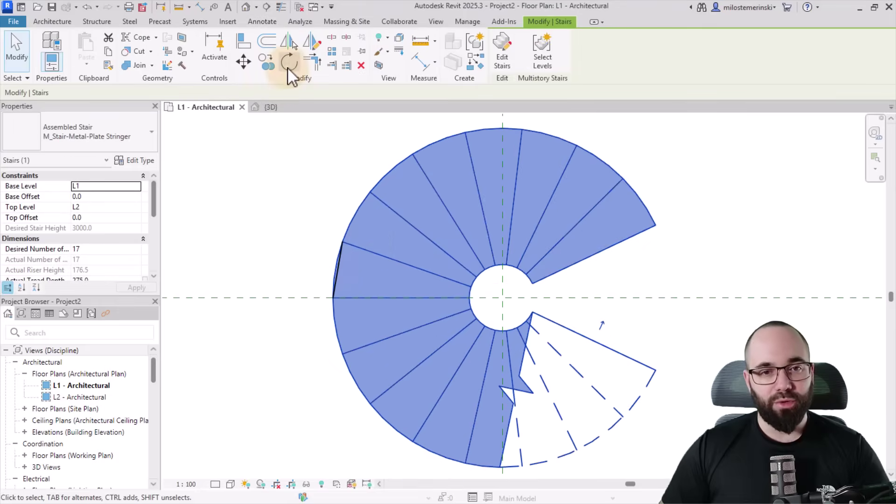
pyautogui.click(288, 65)
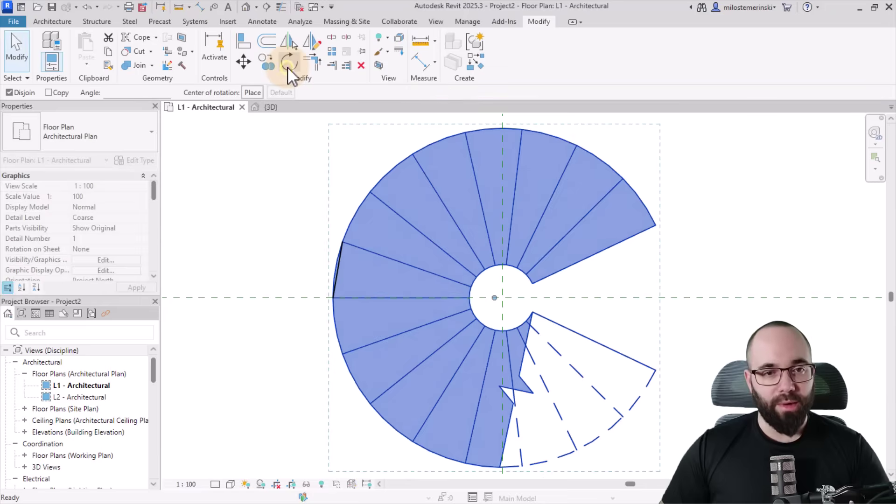
pyautogui.click(252, 92)
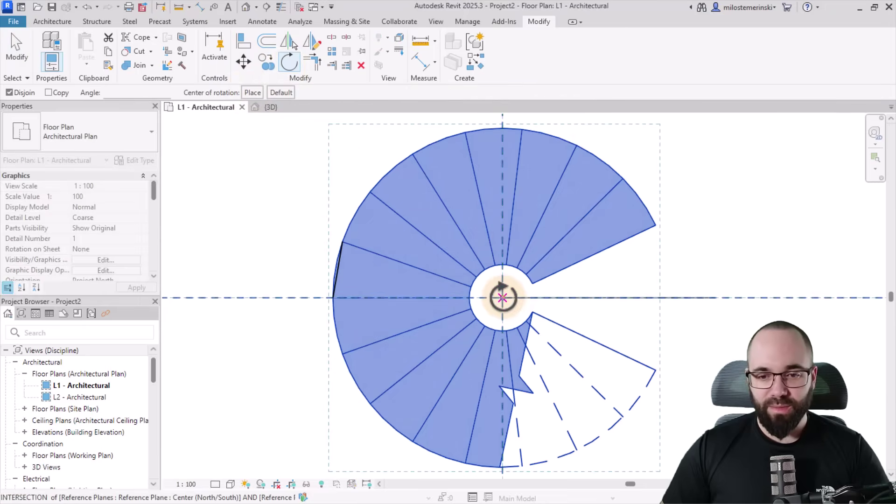
pyautogui.click(502, 297)
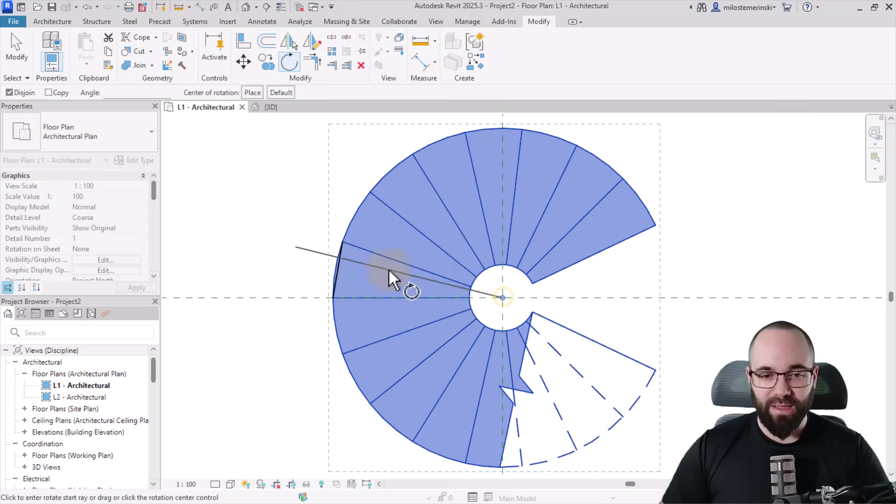
pyautogui.click(339, 268)
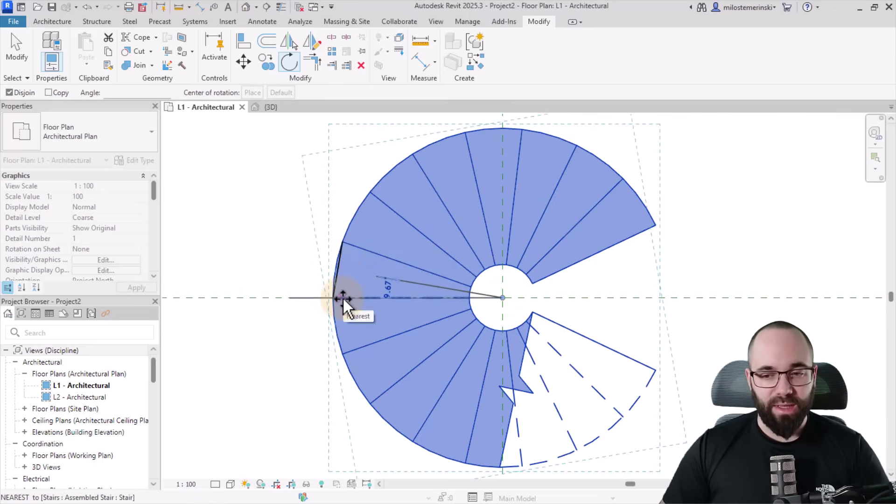
pyautogui.click(342, 297)
pyautogui.scroll(1, 346, 275)
pyautogui.press('Escape')
pyautogui.scroll(2, 347, 276)
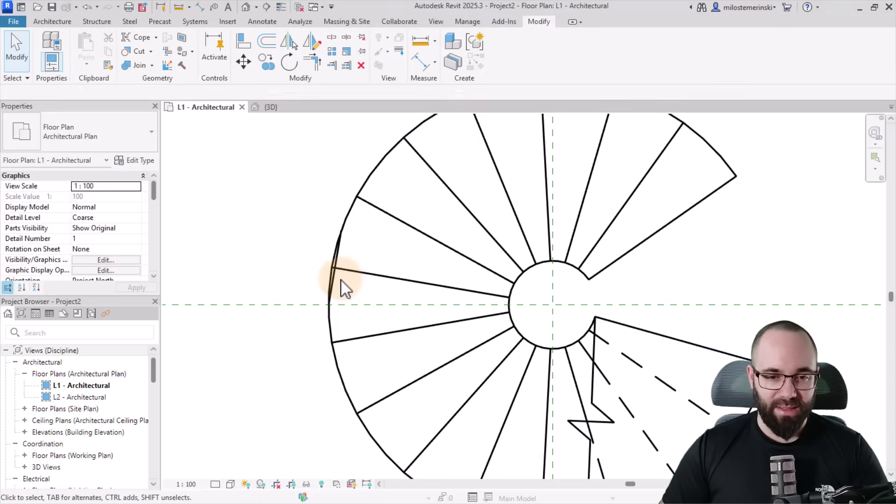
# Delete the helper detail line at the outer edge of the centred tread.
pyautogui.click(336, 258)
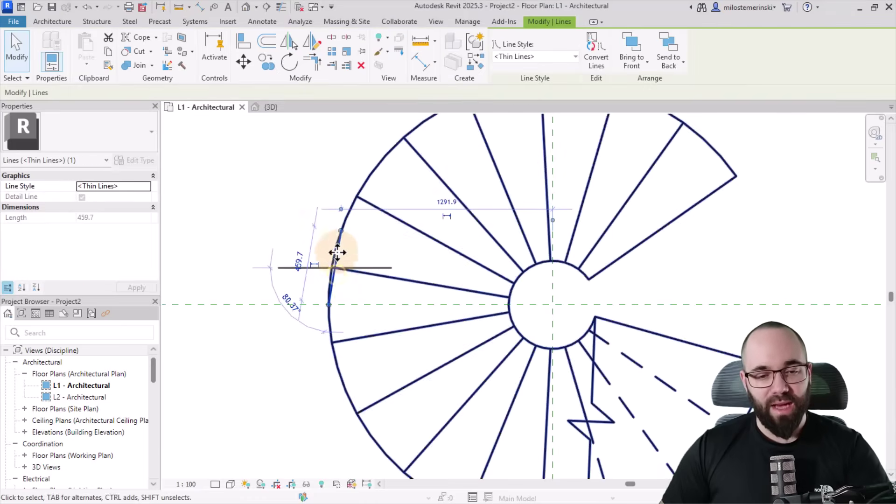
pyautogui.click(345, 283)
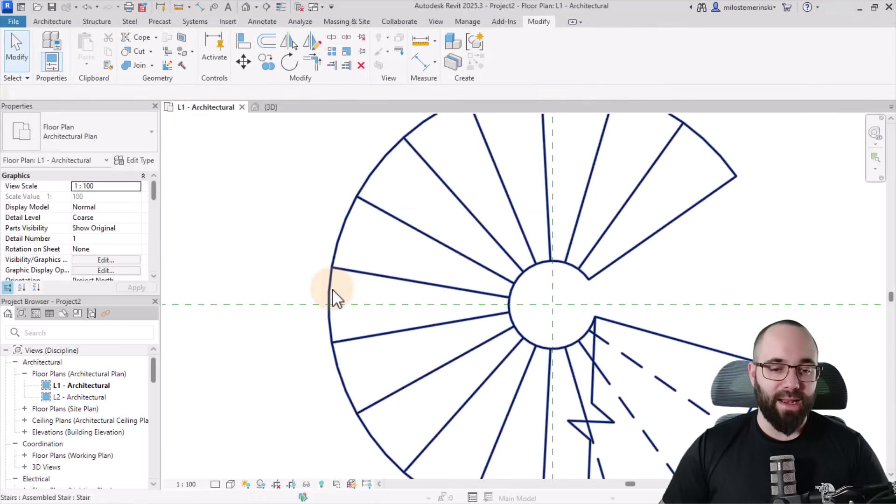
pyautogui.scroll(2, 354, 310)
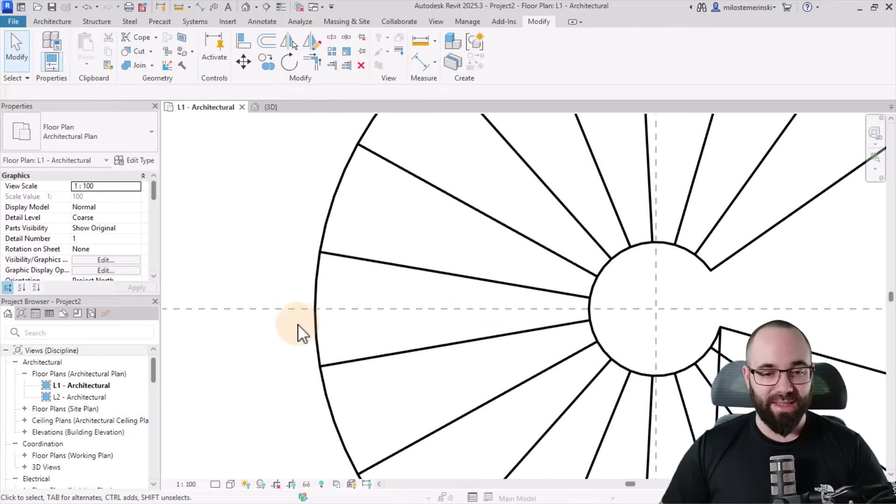
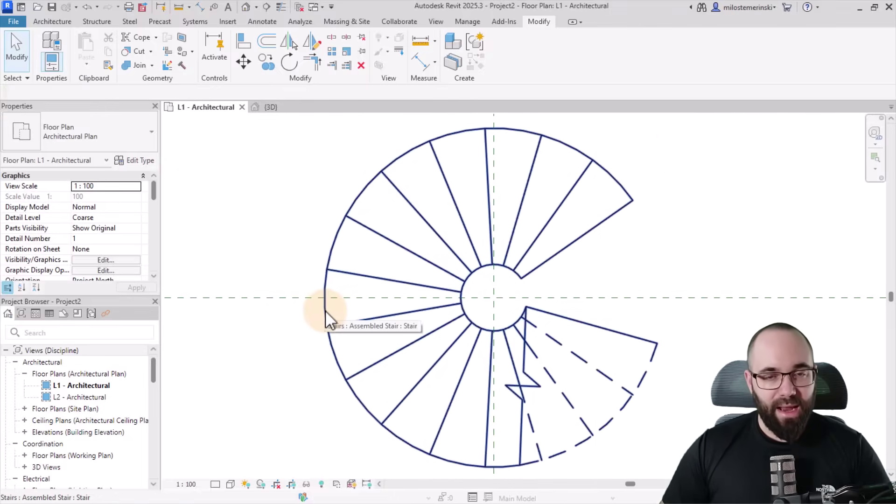
# Draw a short vertical reference plane downward from where the stair's outer edge meets the horizontal reference plane, at the centred tread.
pyautogui.click(60, 21)
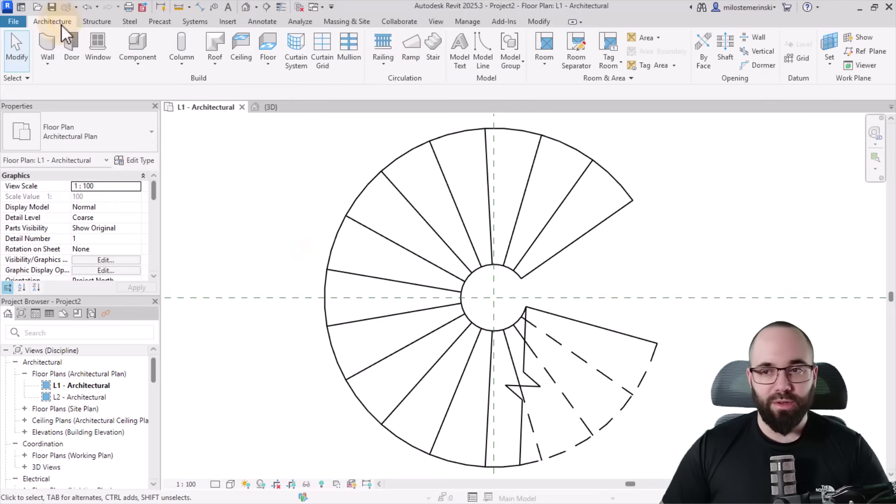
pyautogui.click(861, 51)
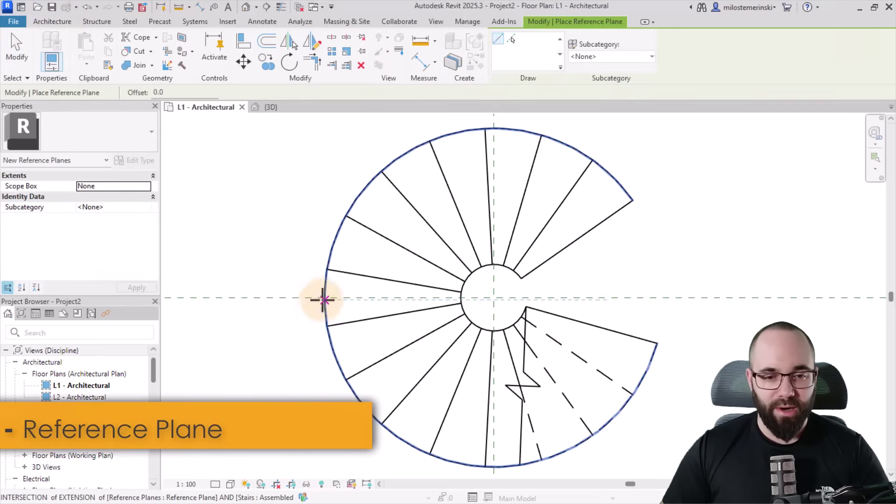
pyautogui.scroll(3, 324, 298)
pyautogui.click(323, 292)
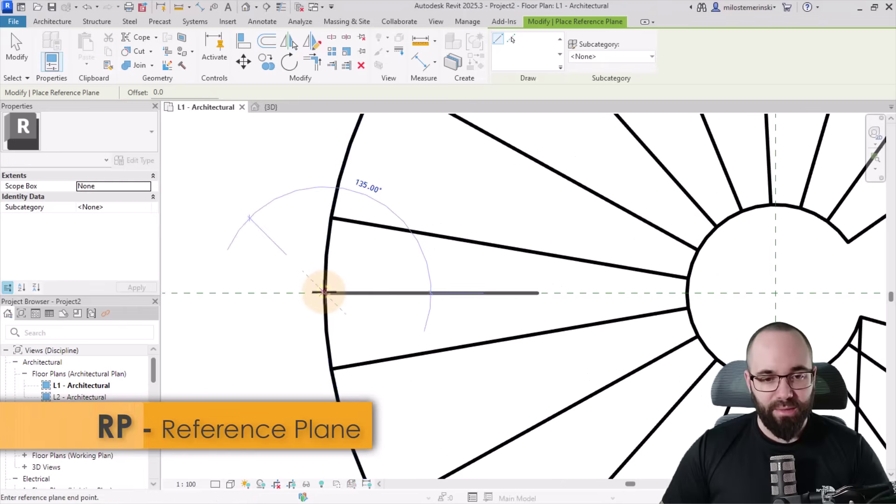
pyautogui.scroll(-3, 324, 292)
pyautogui.click(324, 361)
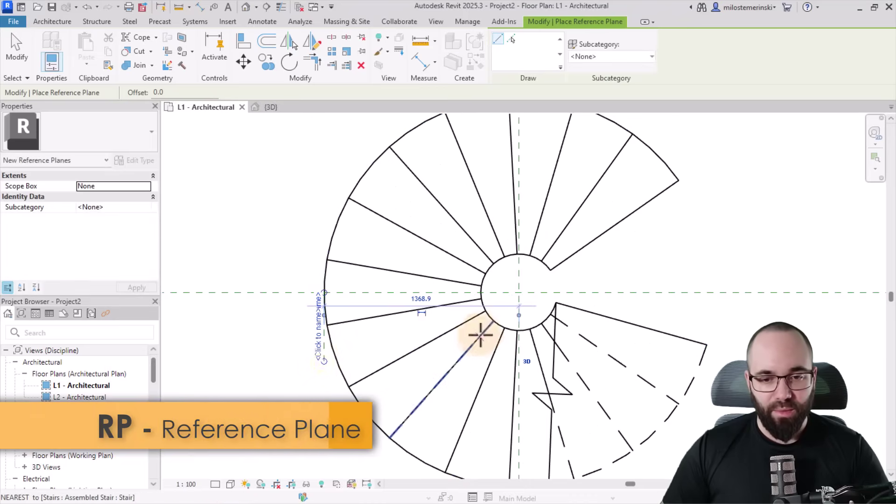
# Draw a second short vertical reference plane downward from where the stair's inner circle meets the horizontal reference plane.
pyautogui.scroll(3, 482, 293)
pyautogui.click(481, 292)
pyautogui.scroll(-3, 481, 293)
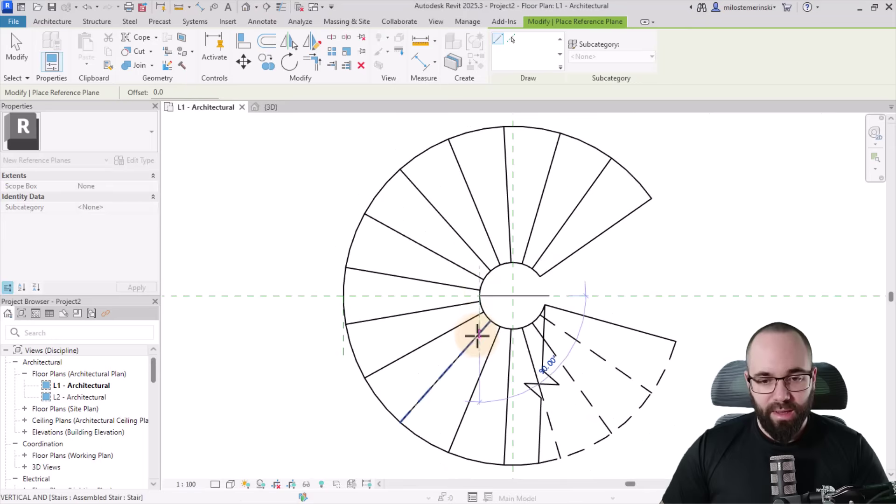
pyautogui.click(479, 360)
pyautogui.press('Escape')
pyautogui.press('Escape')
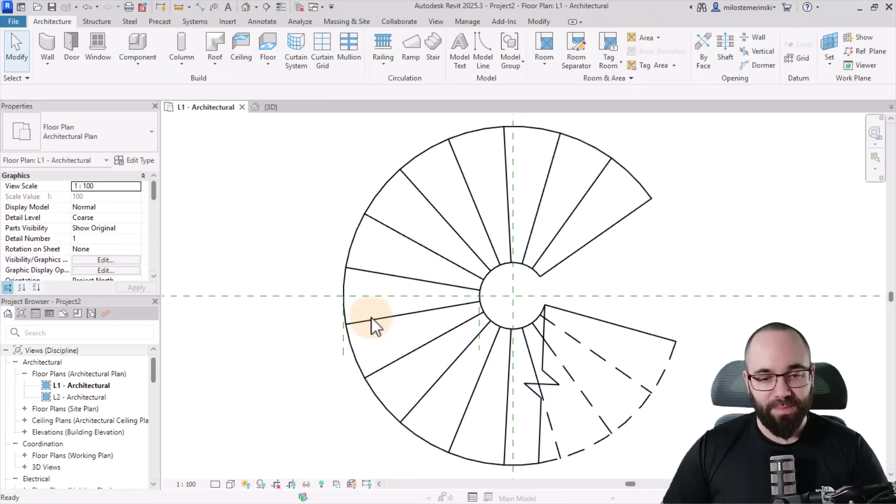
# Check the name of the horizontal reference plane running through the stair's centre.
pyautogui.scroll(1, 371, 319)
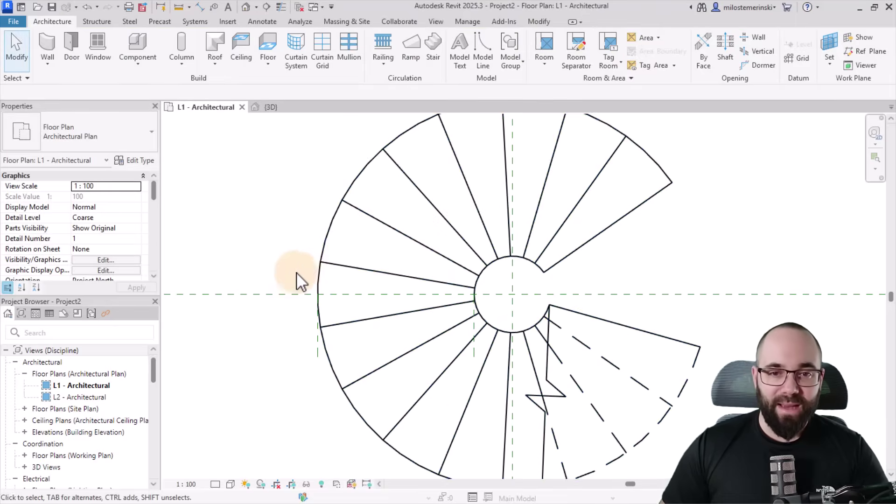
pyautogui.scroll(-1, 301, 284)
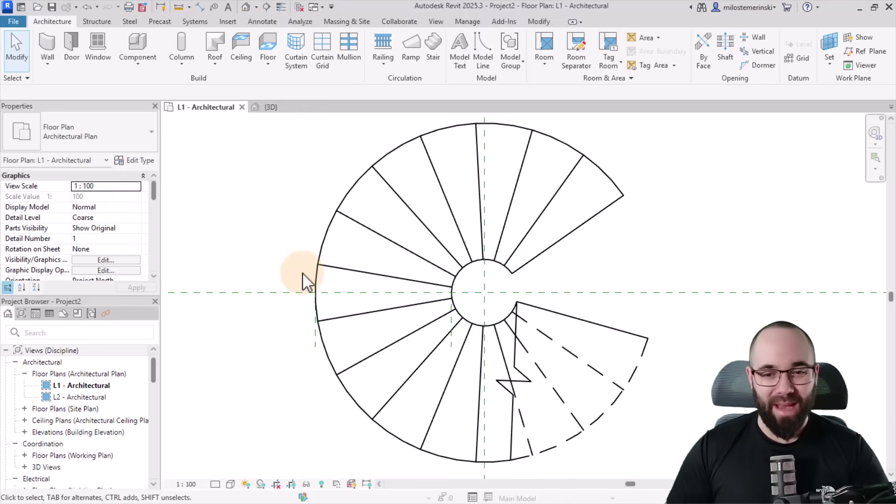
pyautogui.click(134, 64)
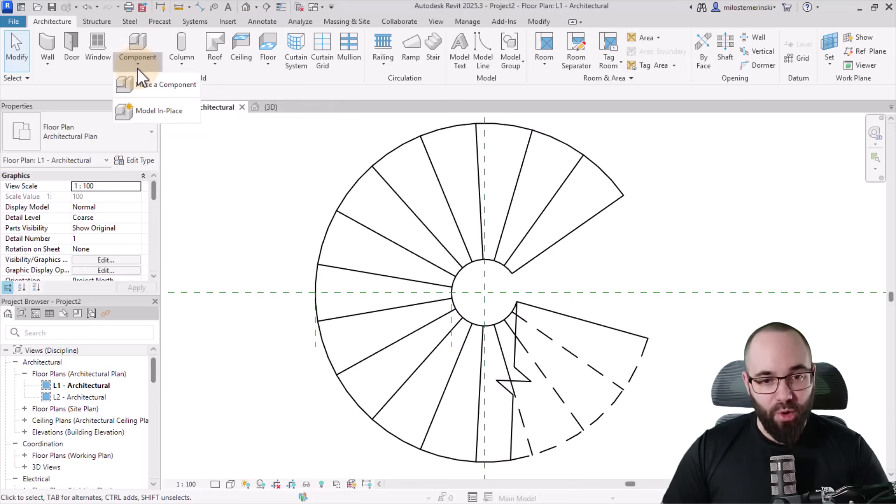
pyautogui.click(139, 69)
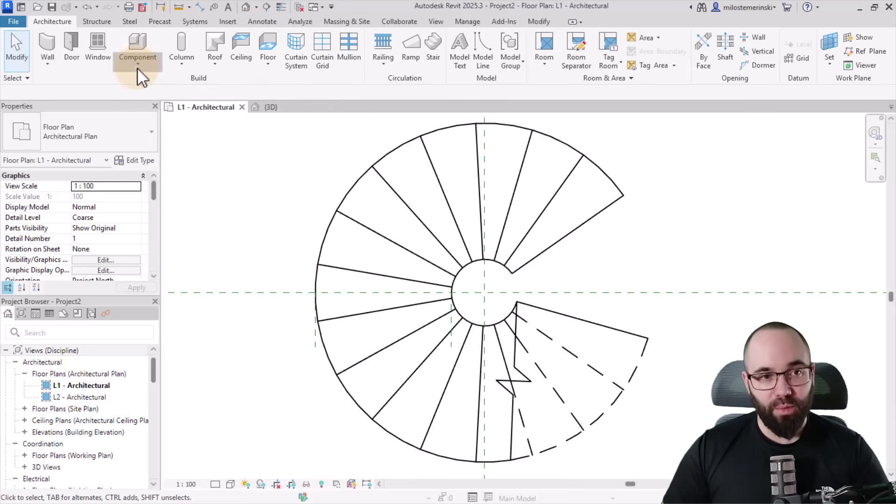
pyautogui.click(259, 299)
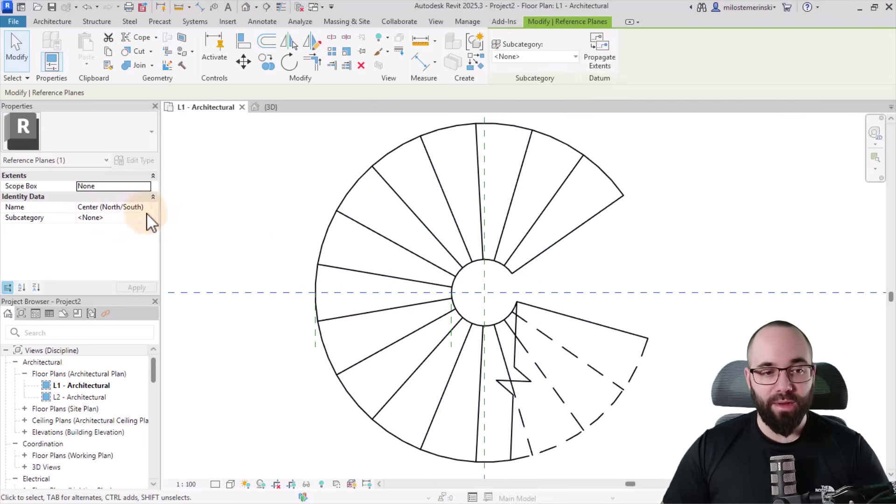
pyautogui.click(255, 277)
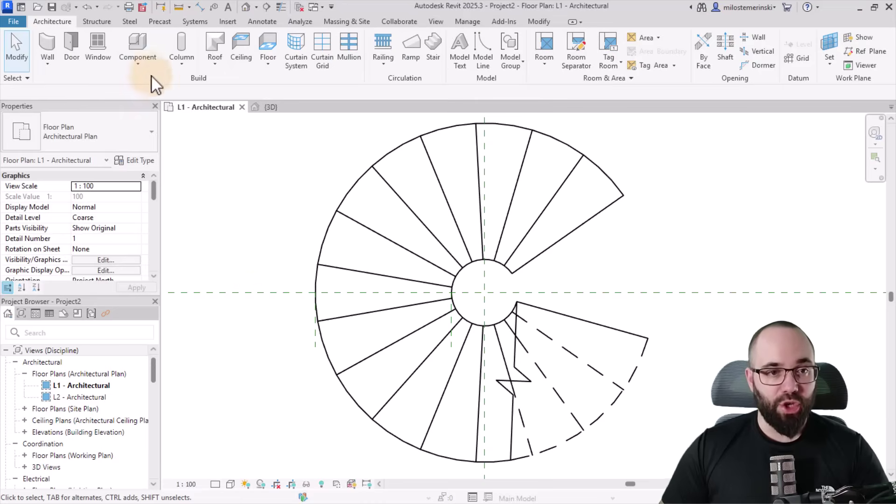
# Start an in-place model in the Stairs category, keeping the default name Stairs 1.
pyautogui.click(138, 58)
pyautogui.click(150, 110)
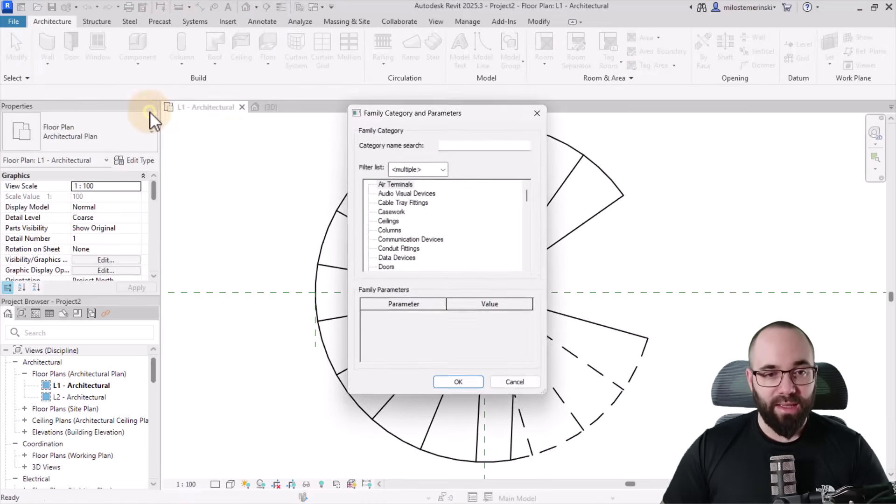
pyautogui.click(397, 212)
pyautogui.press('s')
pyautogui.scroll(-2, 397, 219)
pyautogui.scroll(-1, 398, 224)
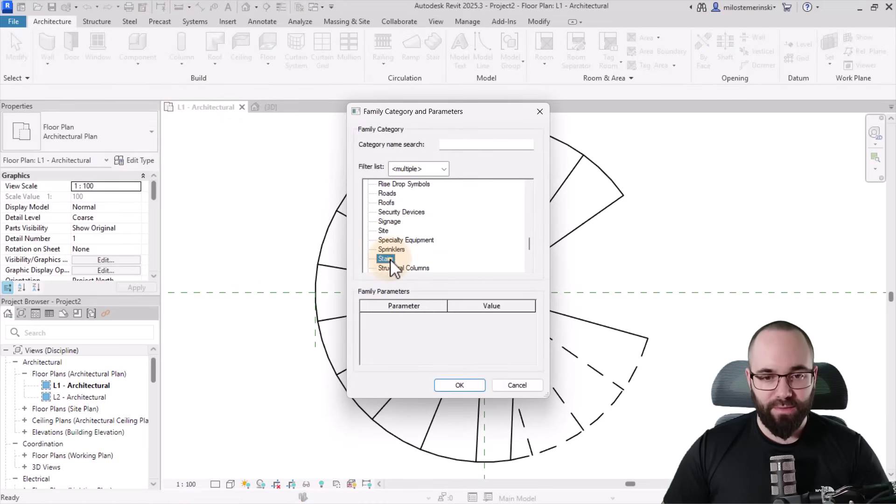
pyautogui.click(460, 385)
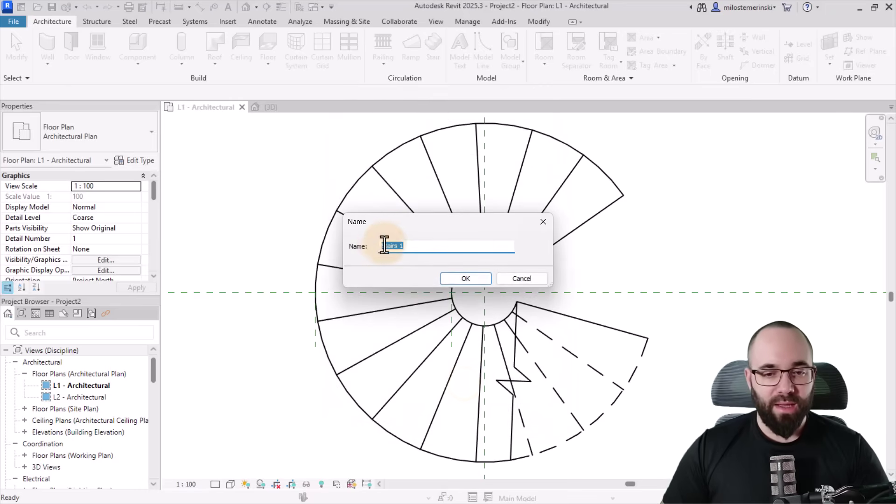
pyautogui.click(465, 279)
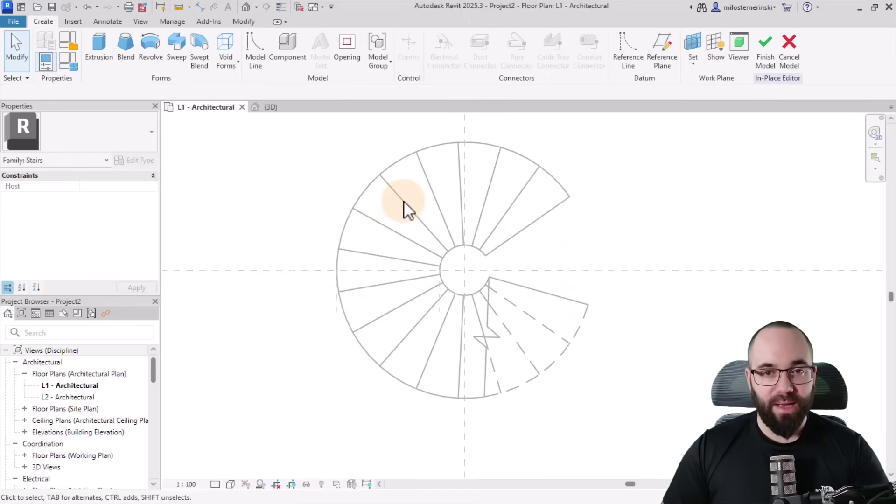
# Start an extrusion with its work plane on Reference Plane: Center (North/South), and open the South - Architectural elevation for sketching.
pyautogui.scroll(1, 392, 225)
pyautogui.click(106, 63)
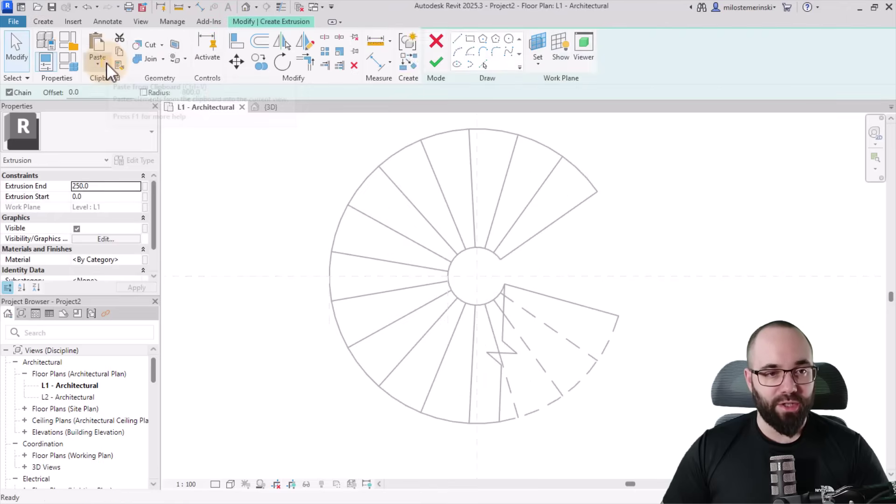
pyautogui.click(607, 65)
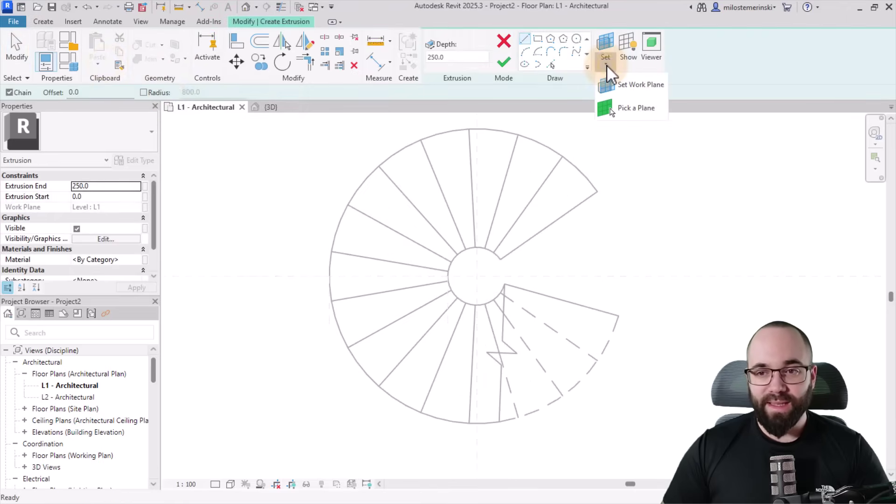
pyautogui.click(626, 91)
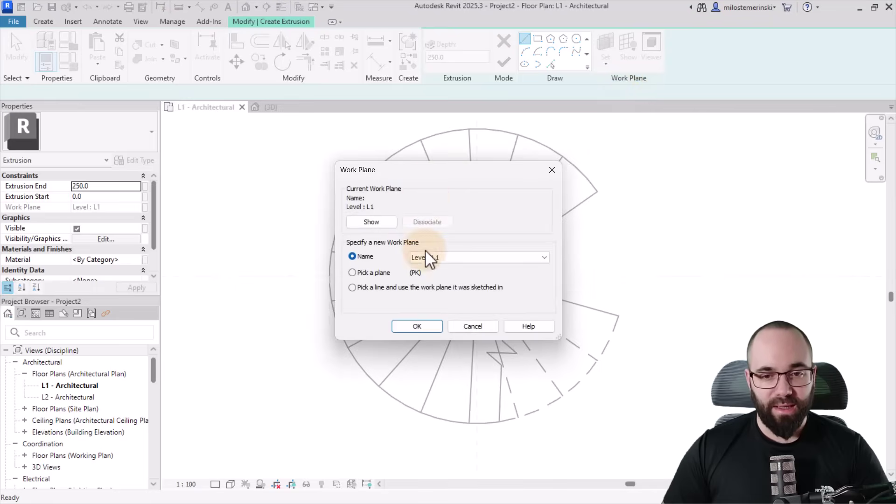
pyautogui.click(425, 256)
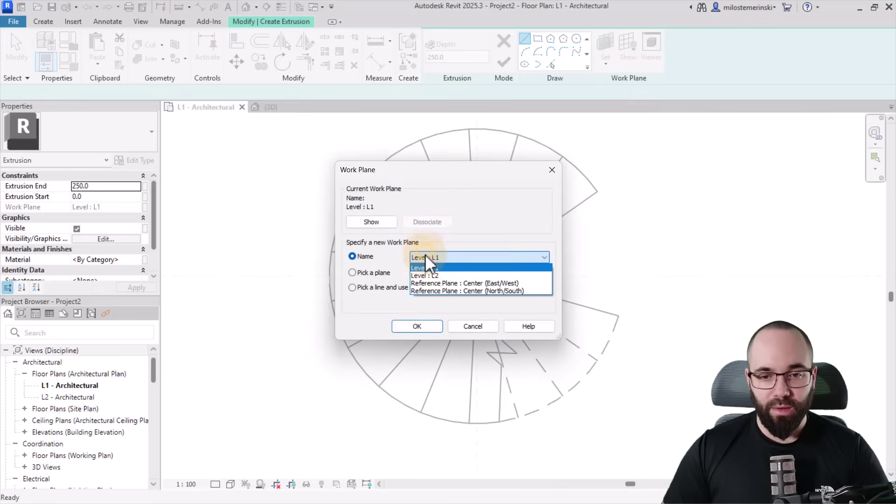
pyautogui.click(476, 291)
pyautogui.click(425, 325)
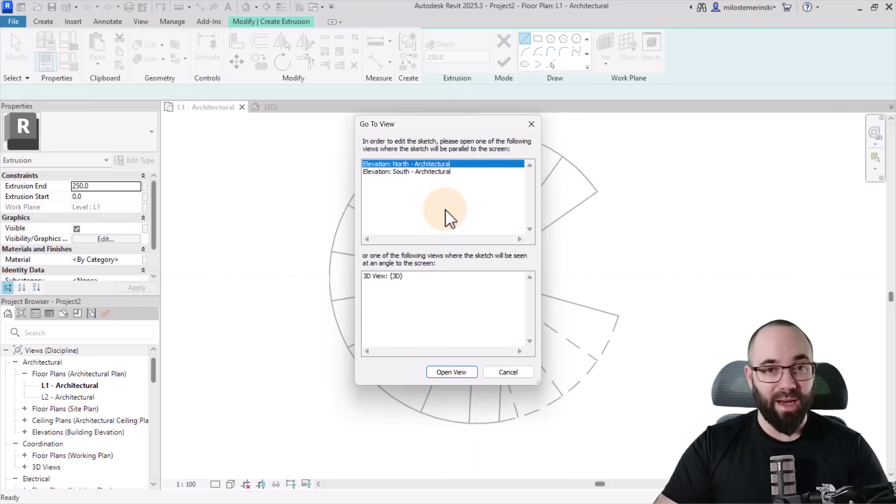
pyautogui.click(417, 173)
pyautogui.click(444, 373)
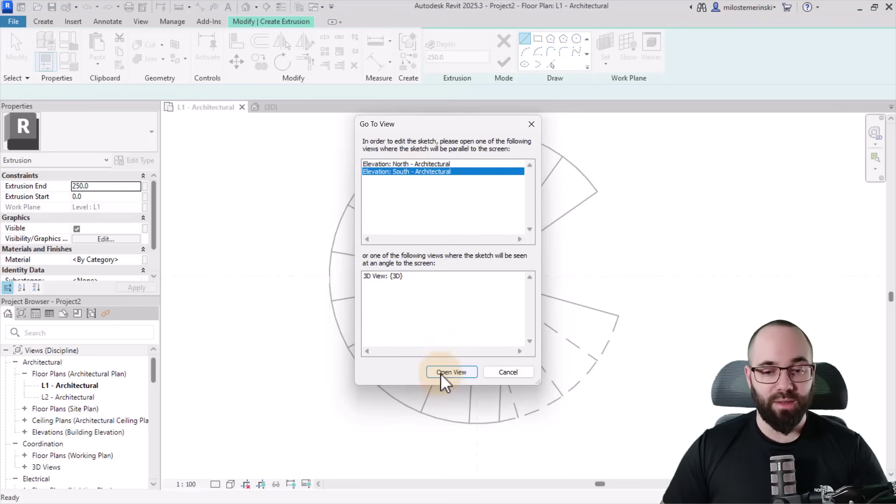
# Add extrusion sketch lines by picking the vertical reference plane at the centred tread's inner end and that tread's top edge.
pyautogui.scroll(4, 528, 380)
pyautogui.scroll(2, 514, 363)
pyautogui.moveTo(513, 361); pyautogui.dragTo(480, 367, button='middle')
pyautogui.scroll(-1, 394, 322)
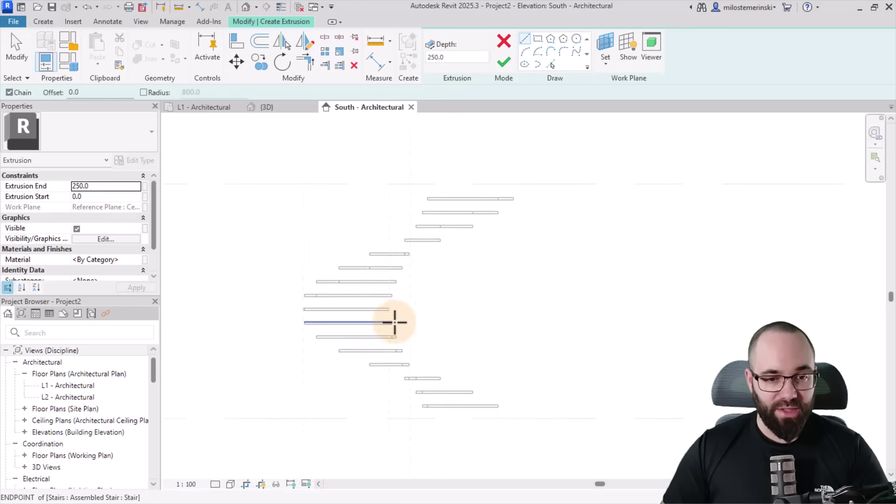
pyautogui.scroll(1, 334, 298)
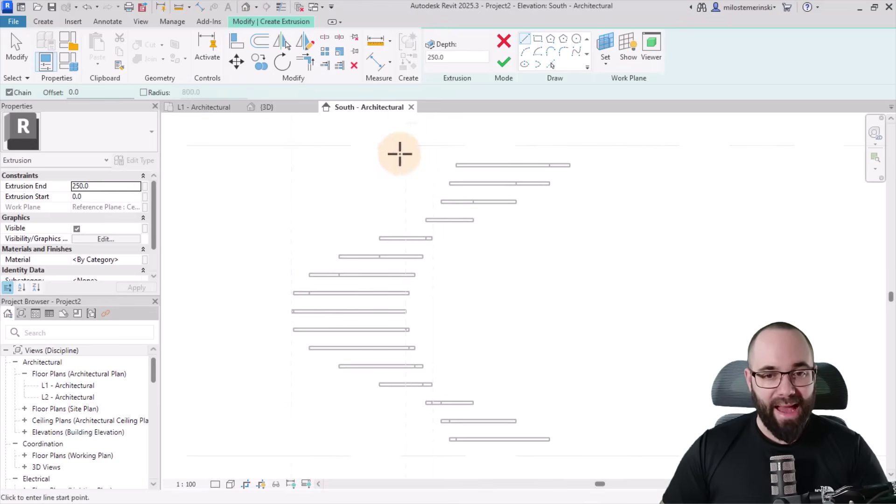
pyautogui.scroll(3, 294, 314)
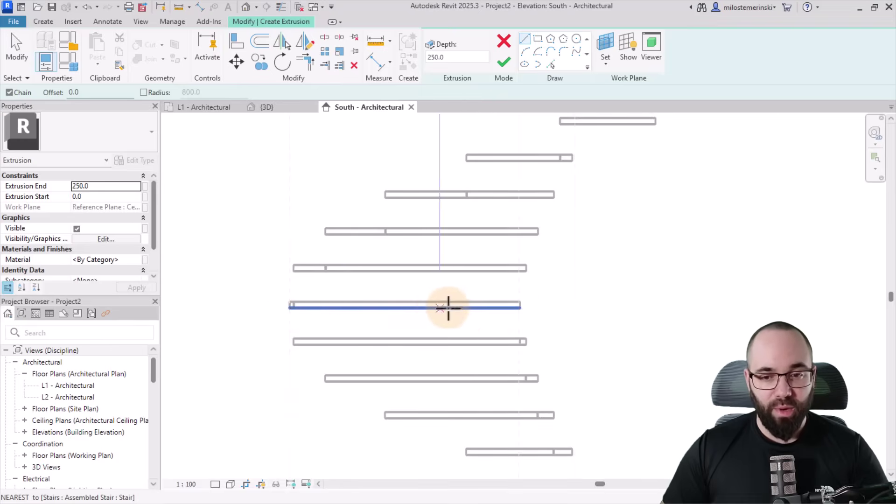
pyautogui.click(550, 67)
pyautogui.click(517, 215)
pyautogui.scroll(-4, 426, 248)
pyautogui.scroll(3, 414, 242)
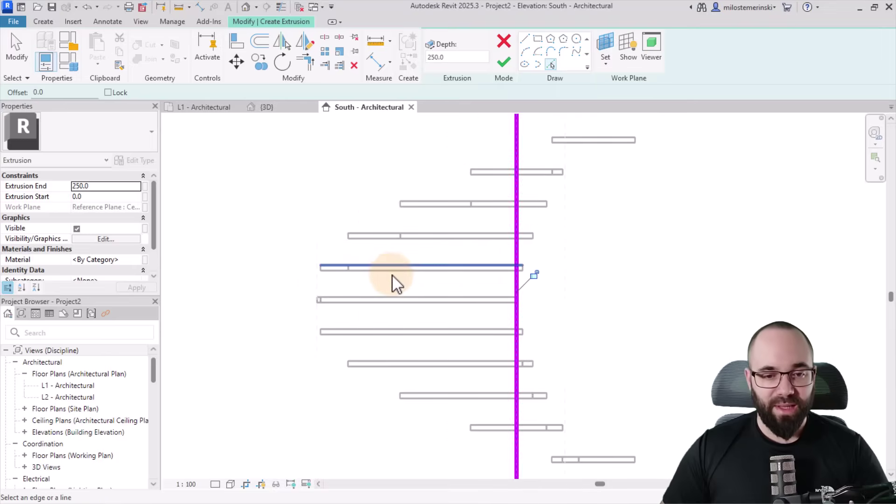
pyautogui.click(344, 297)
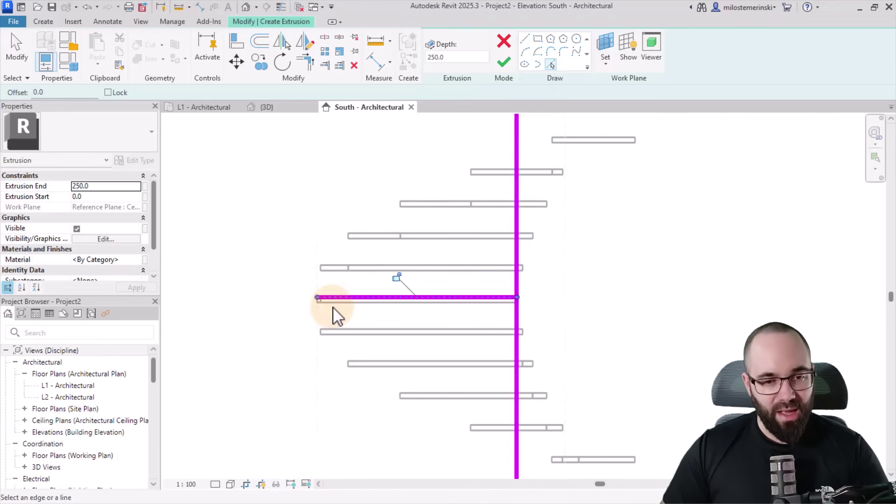
# Set the South elevation's view scale to 1:25.
pyautogui.click(183, 484)
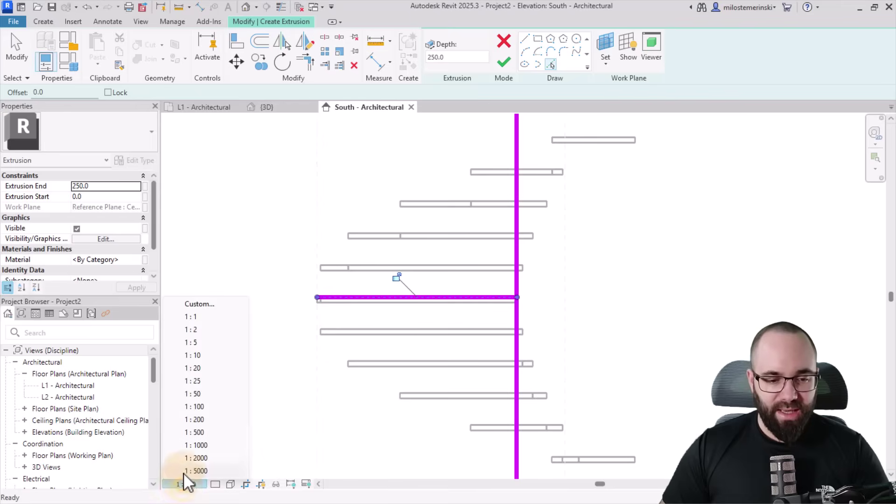
pyautogui.click(192, 381)
pyautogui.scroll(3, 455, 287)
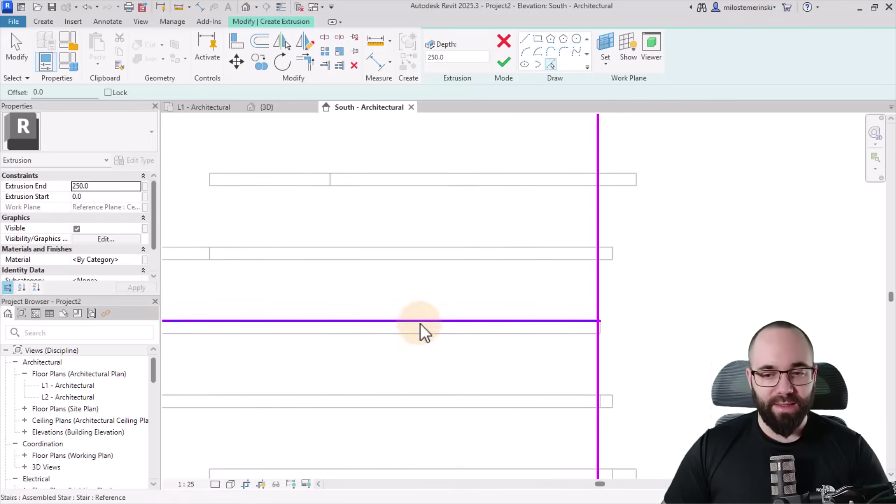
# Pick sketch lines offset 30 mm, one outside the vertical line and one below the tread's top line.
pyautogui.scroll(-2, 420, 322)
pyautogui.scroll(-2, 423, 322)
pyautogui.scroll(3, 386, 300)
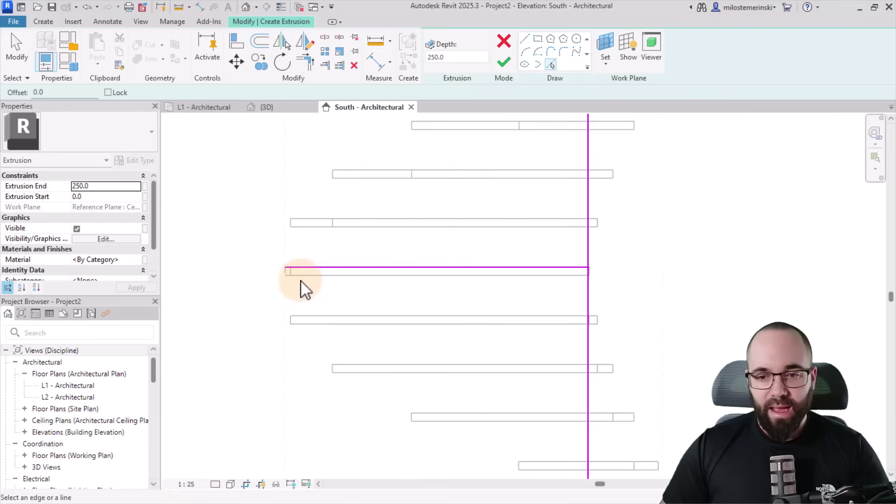
pyautogui.scroll(-2, 299, 295)
pyautogui.moveTo(320, 300); pyautogui.dragTo(329, 351, button='middle')
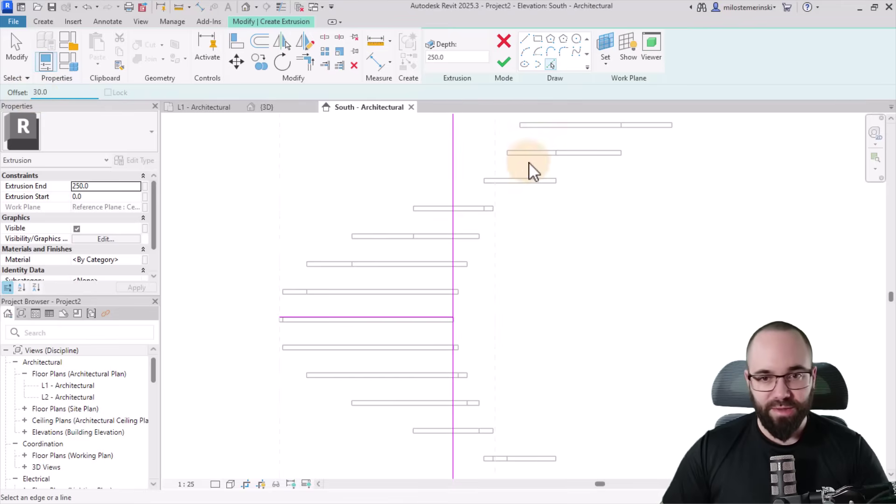
pyautogui.click(456, 190)
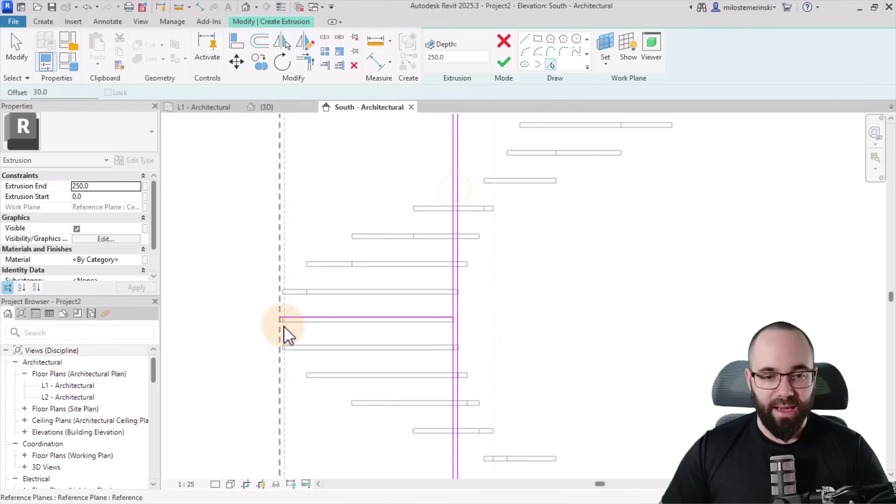
pyautogui.scroll(3, 287, 330)
pyautogui.click(299, 321)
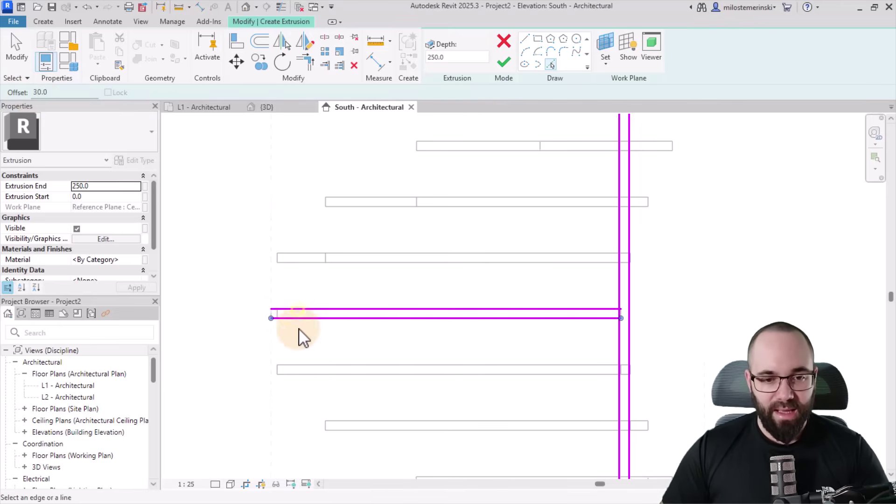
pyautogui.scroll(-3, 358, 351)
pyautogui.press('Escape')
# Move the lower horizontal sketch line downward and set its distance from the tread's top line to 200 mm.
pyautogui.scroll(2, 338, 304)
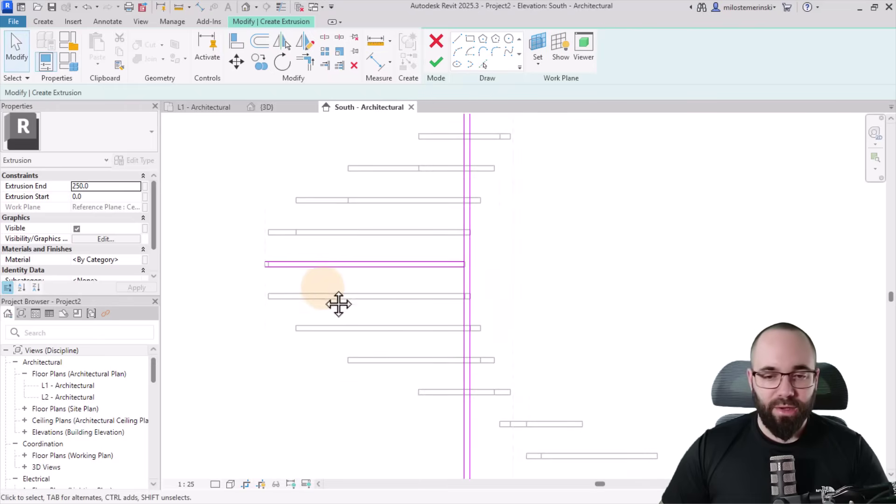
pyautogui.click(319, 260)
pyautogui.moveTo(319, 259); pyautogui.dragTo(317, 295)
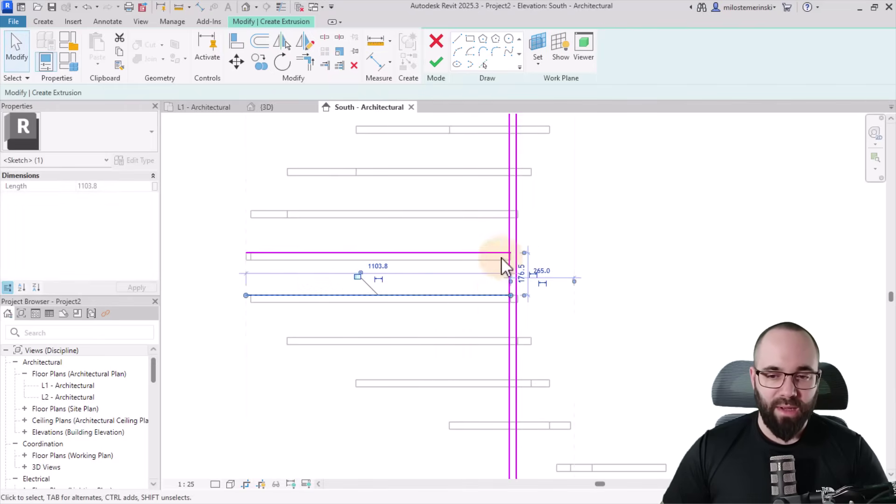
pyautogui.click(522, 277)
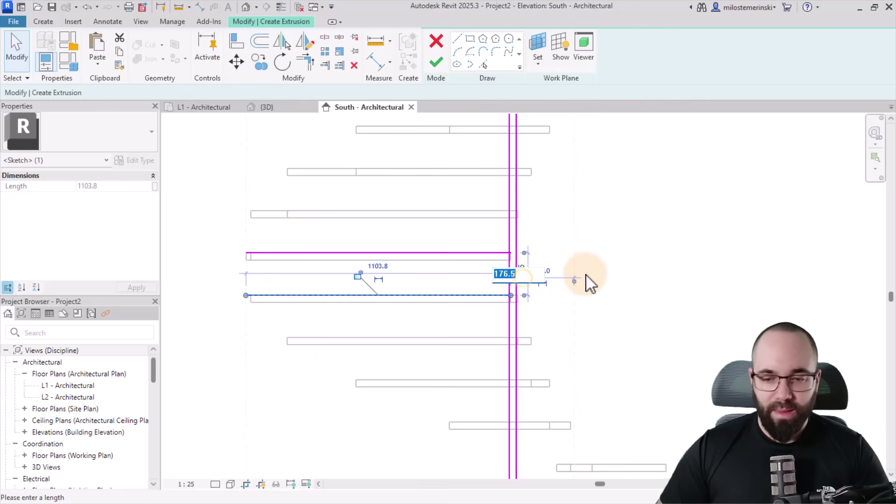
pyautogui.press('Return')
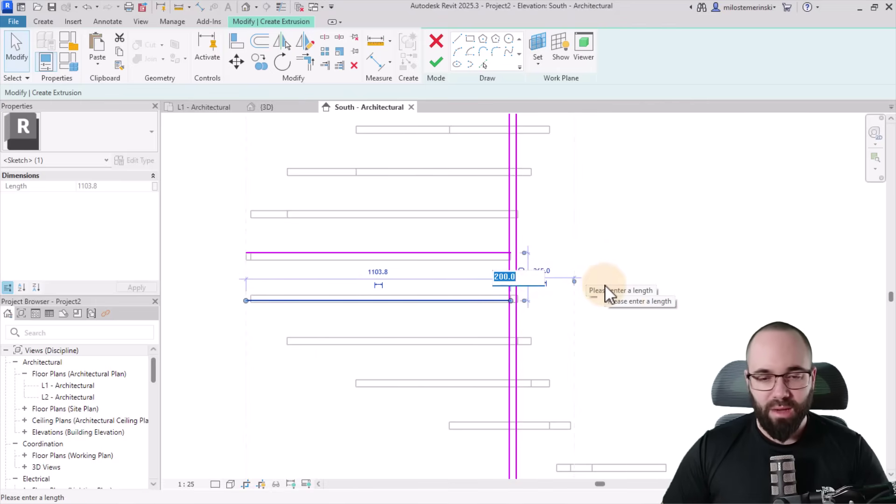
pyautogui.click(605, 285)
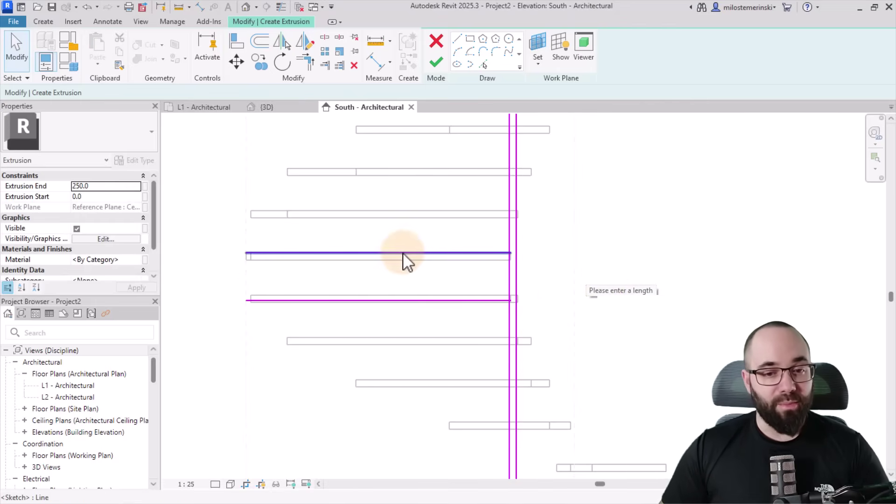
# Close the outer ends of the two horizontal sketch lines with a tangent semicircular arc of 100 mm radius.
pyautogui.scroll(-2, 369, 326)
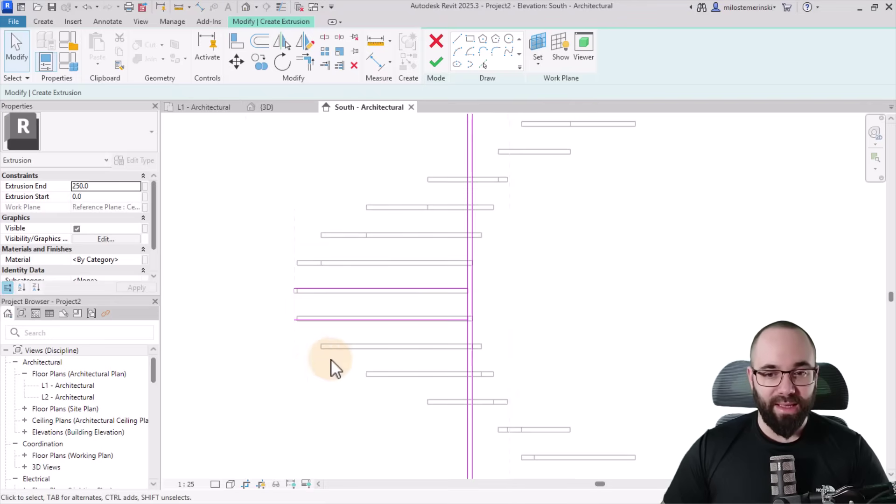
pyautogui.scroll(3, 312, 387)
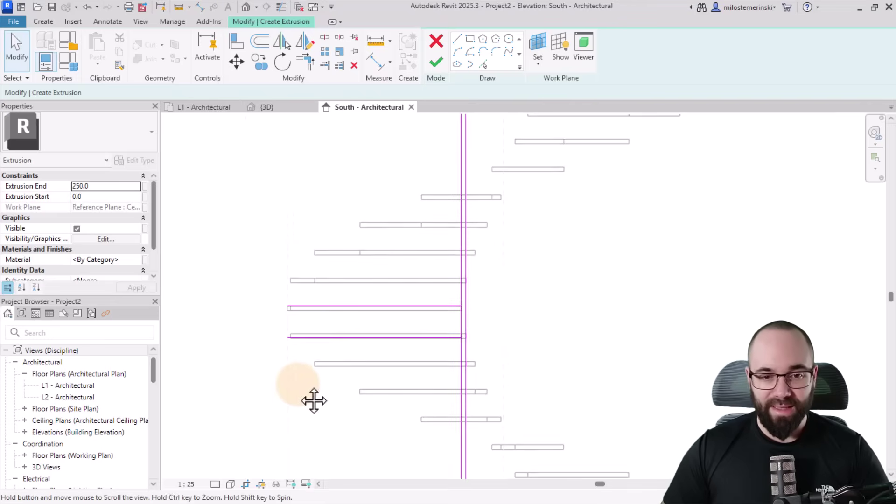
pyautogui.click(457, 53)
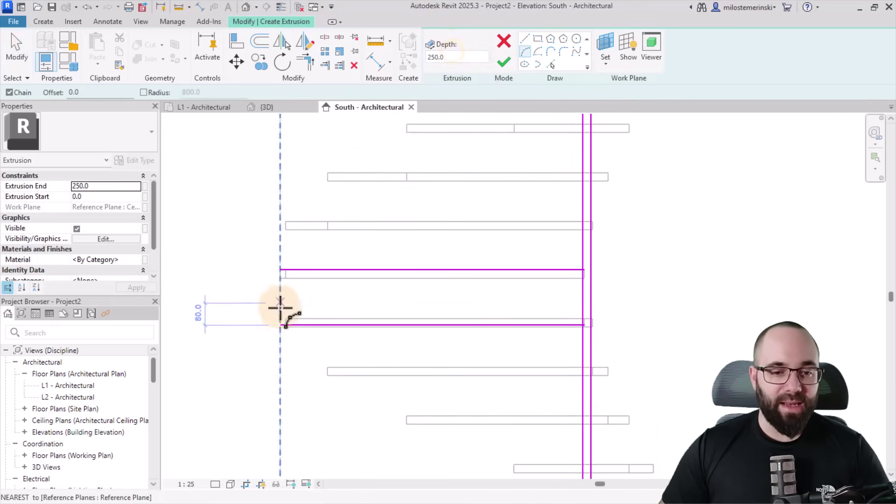
pyautogui.click(281, 325)
pyautogui.click(281, 271)
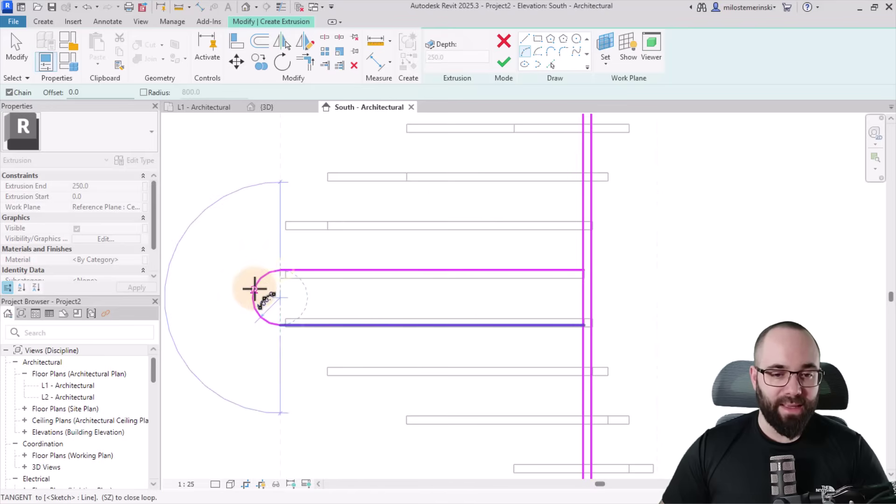
pyautogui.click(254, 290)
pyautogui.scroll(2, 255, 299)
pyautogui.press('Escape')
pyautogui.press('Escape')
# Move the arc 100 mm horizontally inward so its outermost point meets the outer reference plane.
pyautogui.click(250, 284)
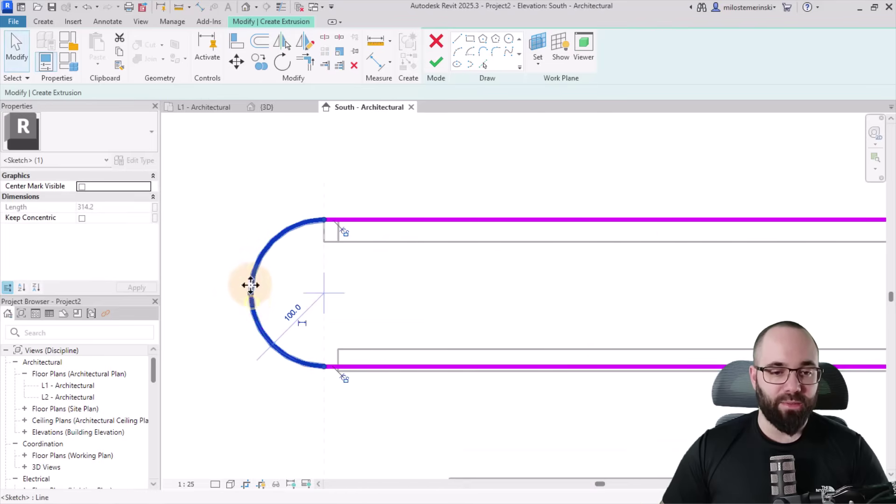
pyautogui.click(236, 61)
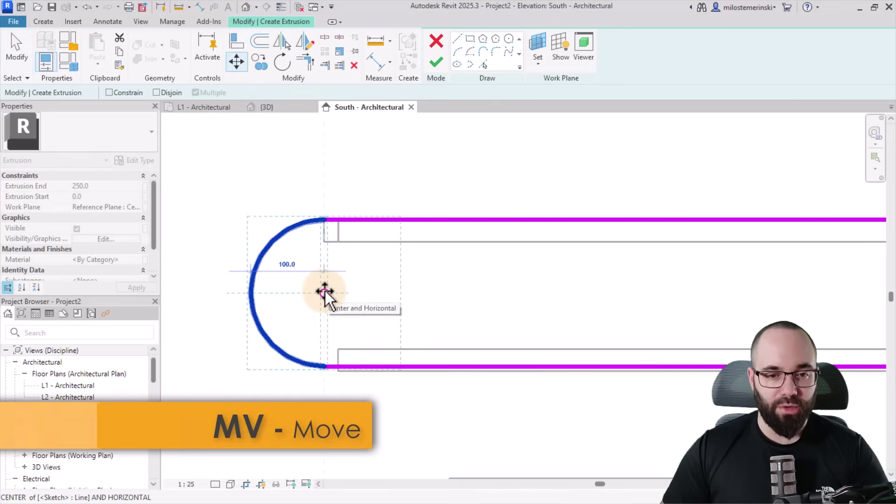
pyautogui.click(325, 292)
pyautogui.click(400, 293)
pyautogui.scroll(-3, 280, 308)
pyautogui.click(366, 380)
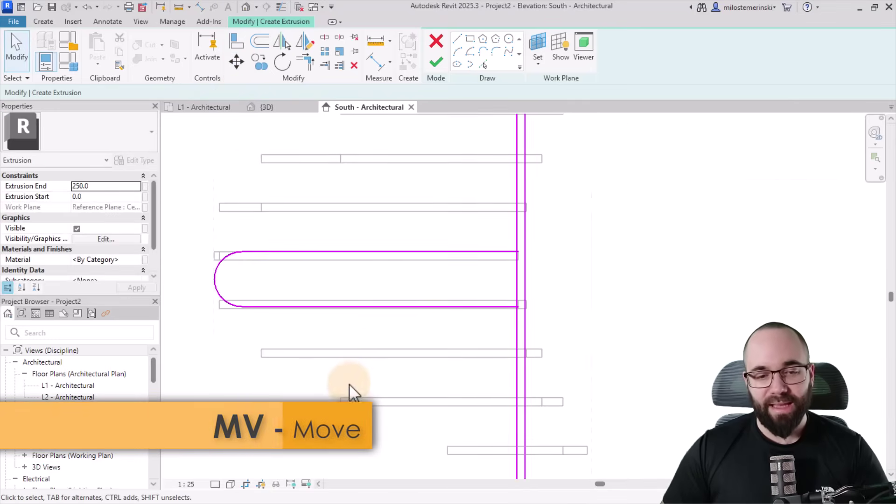
pyautogui.scroll(-1, 348, 368)
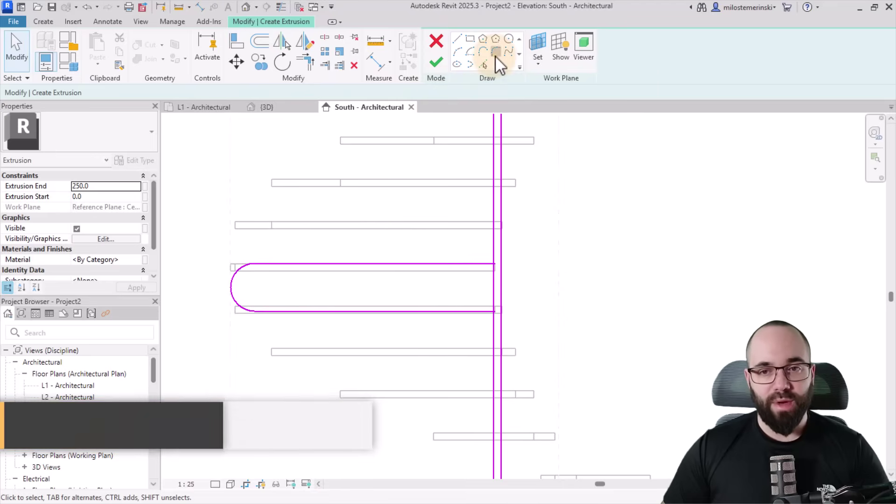
pyautogui.click(496, 52)
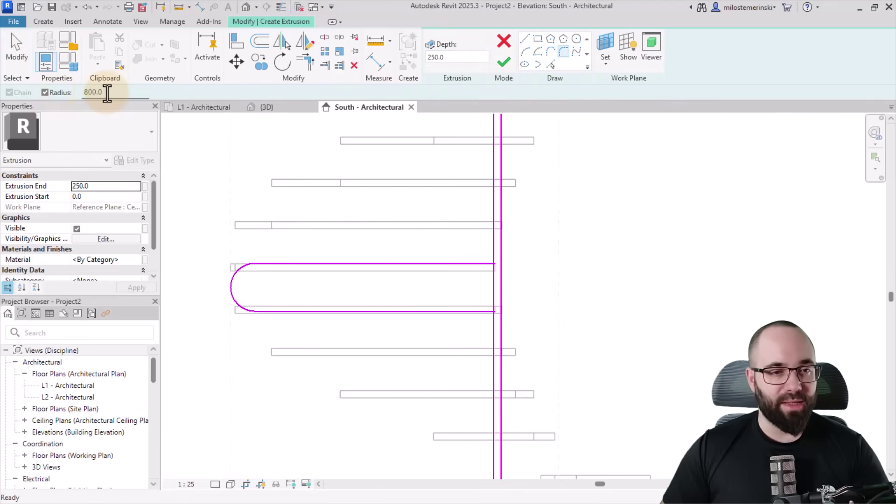
pyautogui.scroll(-2, 414, 237)
pyautogui.scroll(2, 434, 275)
pyautogui.scroll(-2, 444, 280)
pyautogui.press('Escape')
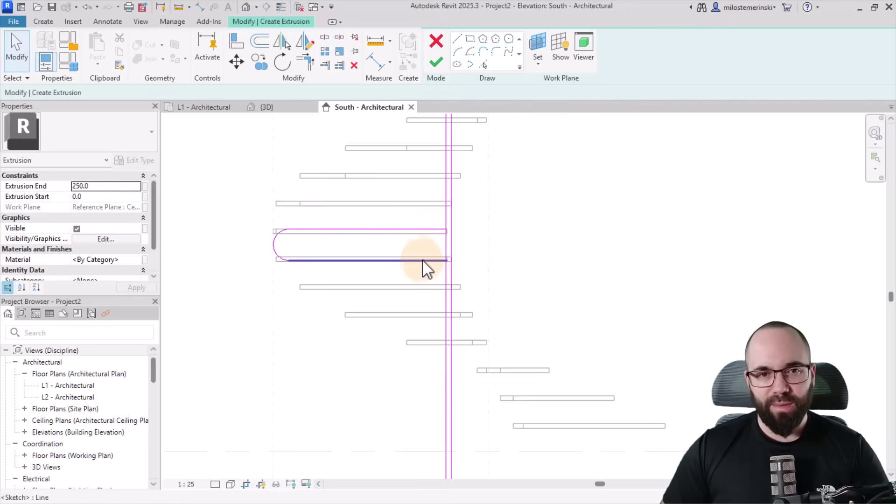
# Split the inner vertical sketch line between the two horizontal lines, with Delete Inner Segment enabled.
pyautogui.click(325, 38)
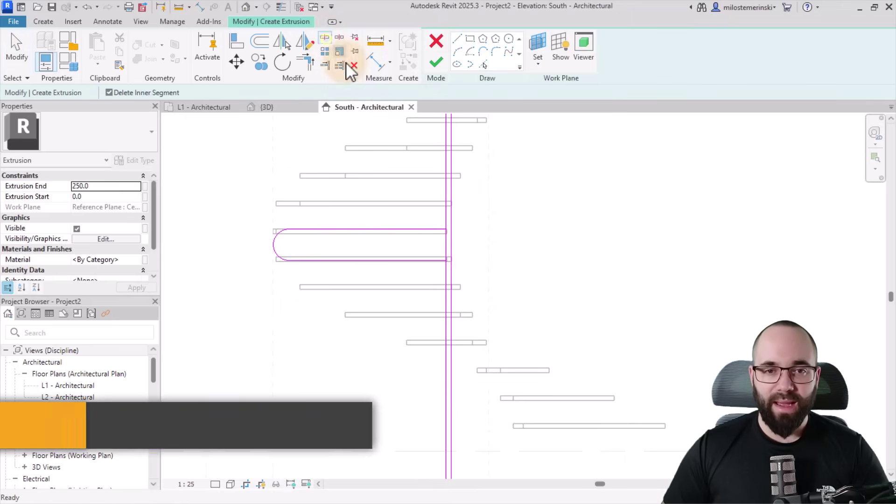
pyautogui.click(446, 242)
pyautogui.press('Escape')
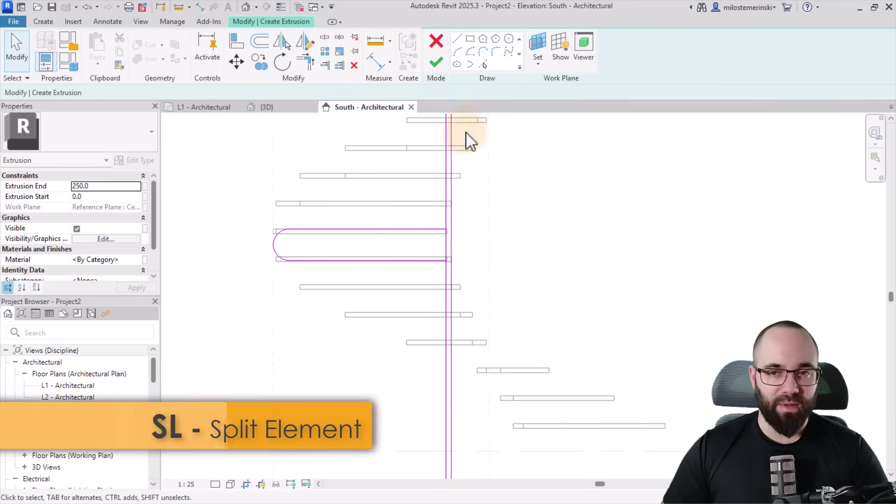
# Fillet the lower horizontal sketch line into the inner vertical line below it with an 800 mm radius.
pyautogui.click(493, 53)
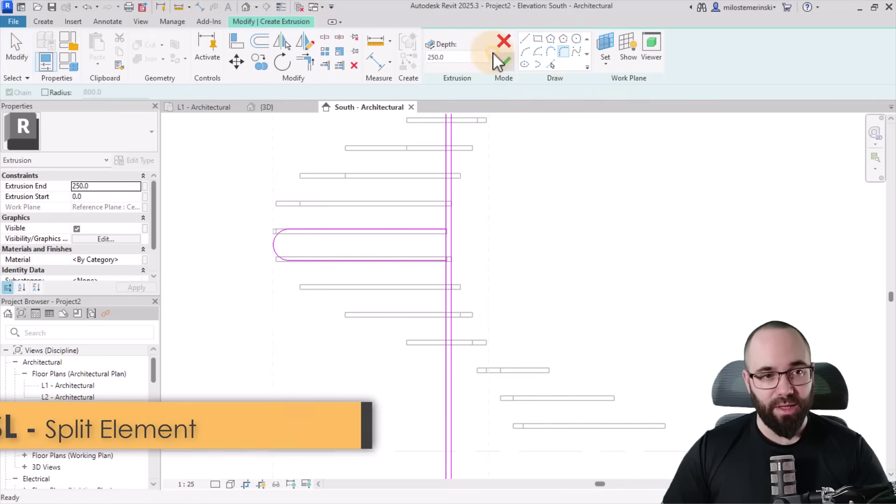
pyautogui.click(46, 92)
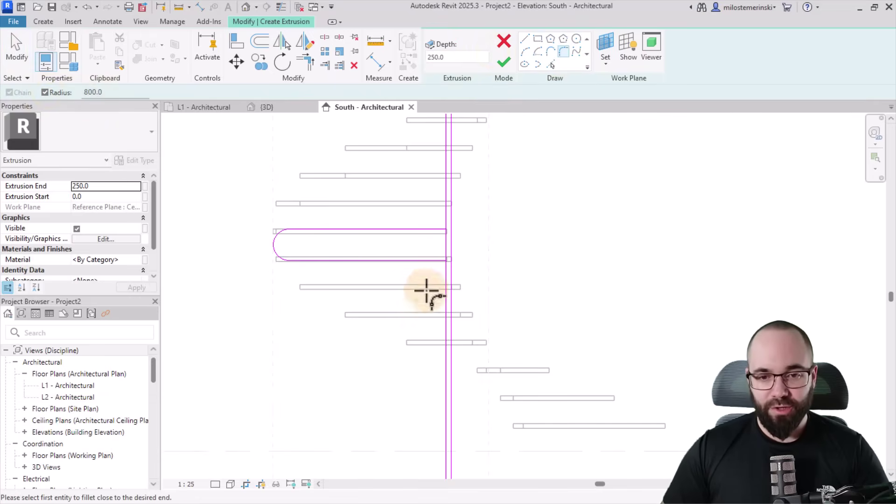
pyautogui.click(396, 261)
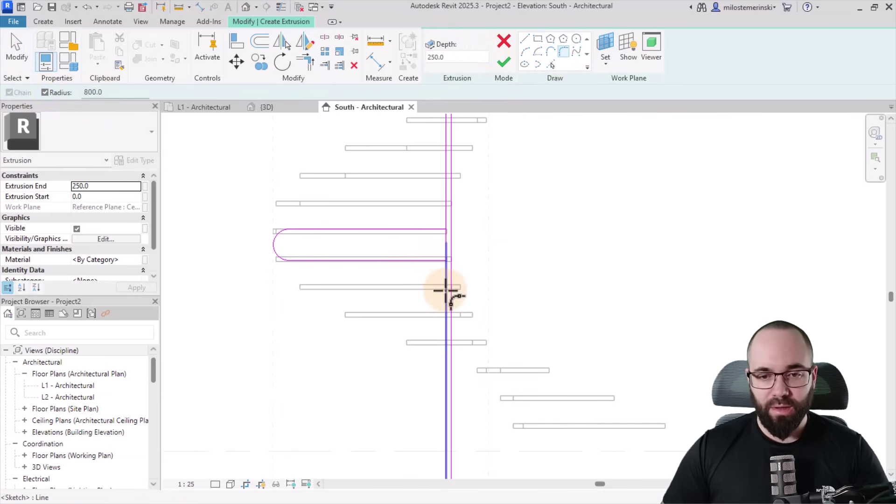
pyautogui.click(448, 292)
pyautogui.scroll(-2, 455, 248)
pyautogui.scroll(3, 437, 232)
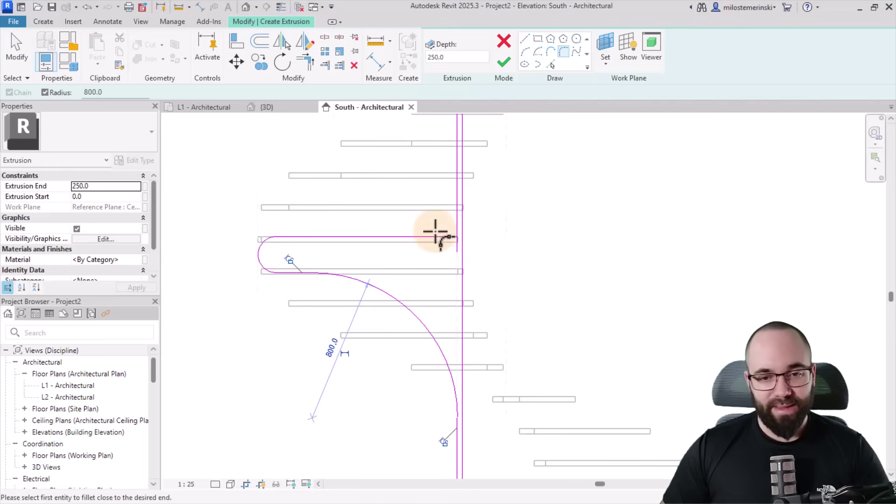
# Fillet the upper horizontal sketch line into the inner vertical line above it with a 150 mm radius.
pyautogui.write('150')
pyautogui.press('Return')
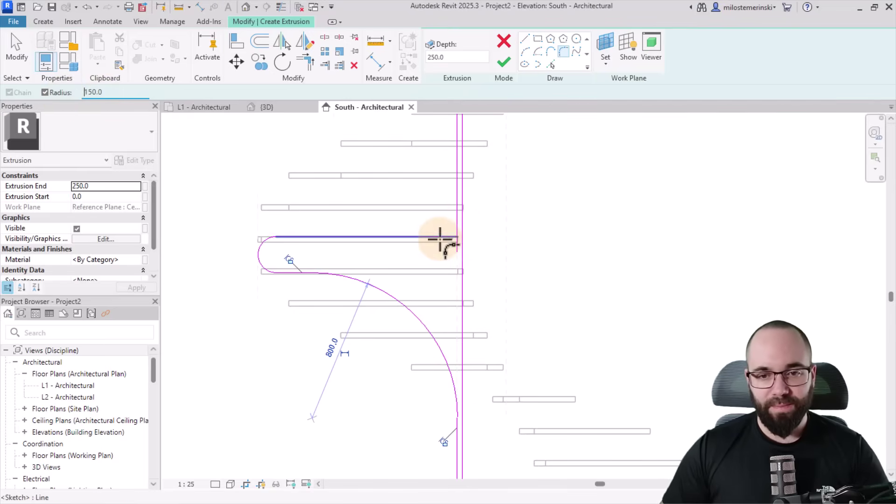
pyautogui.click(455, 228)
pyautogui.scroll(-3, 404, 276)
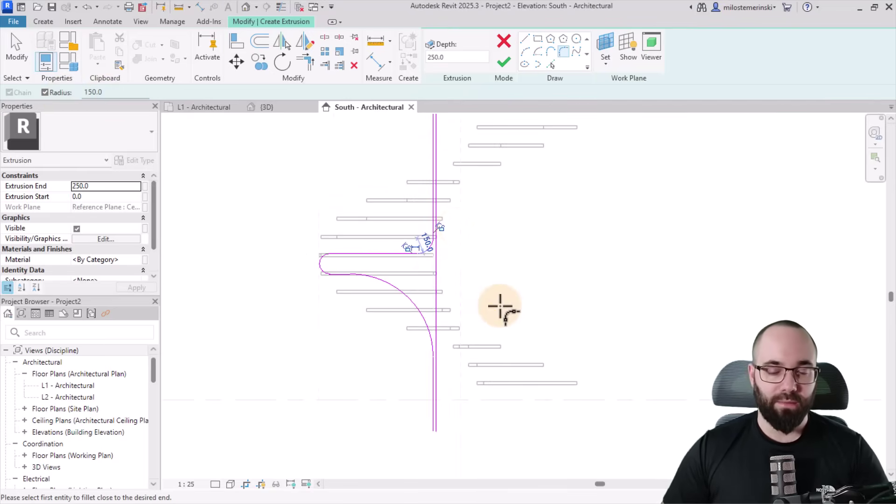
pyautogui.scroll(2, 433, 281)
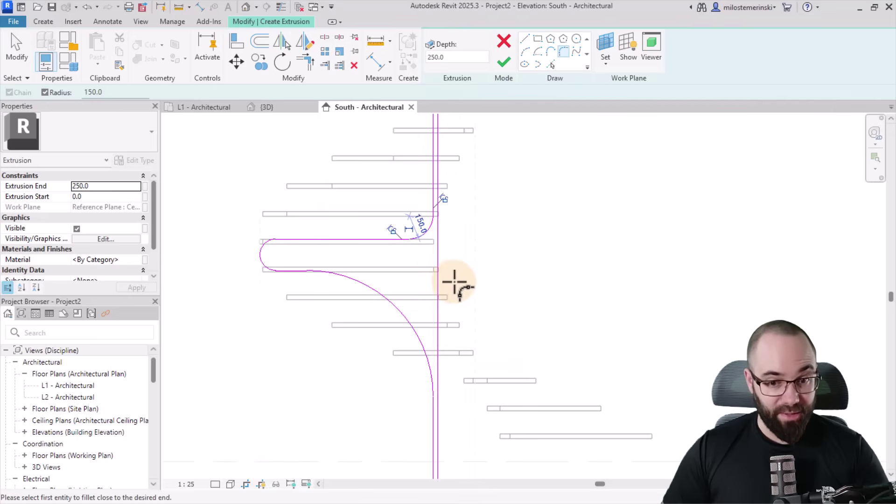
pyautogui.press('Escape')
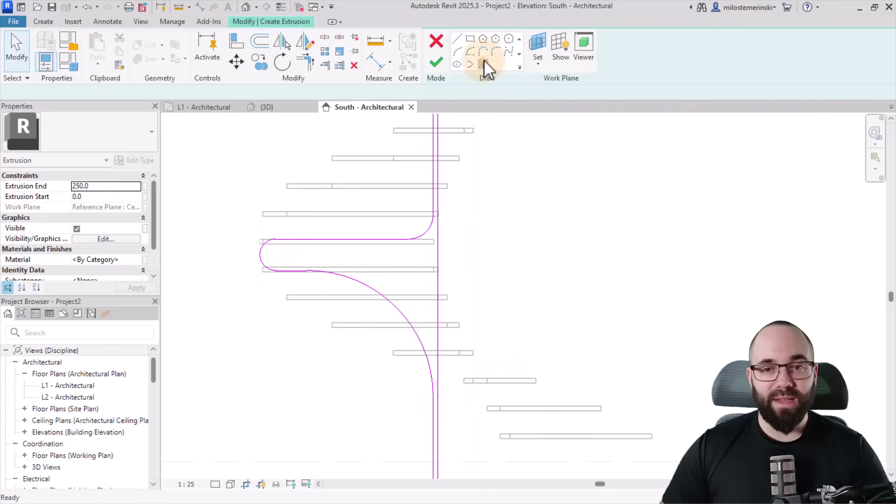
# Create parallel copies of the profile's horizontal lines, rounded end and both fillet arcs by picking them with a 30 mm offset toward the inside.
pyautogui.click(483, 61)
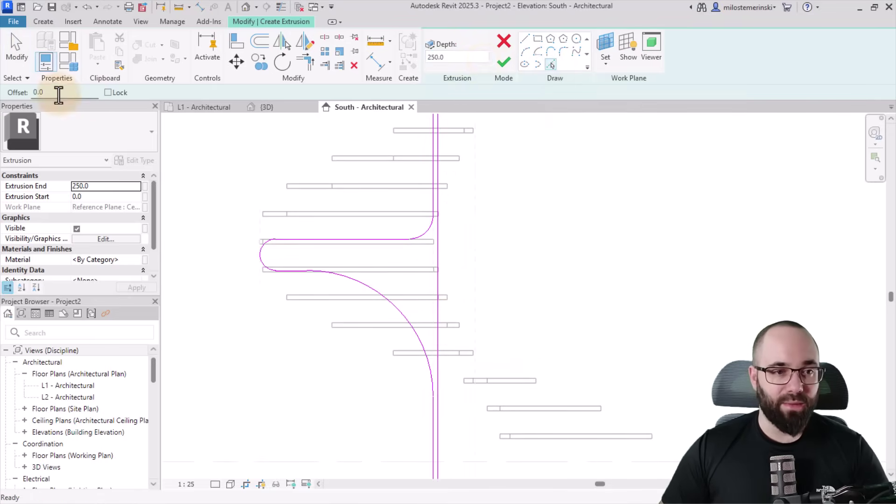
pyautogui.moveTo(58, 96); pyautogui.dragTo(15, 97)
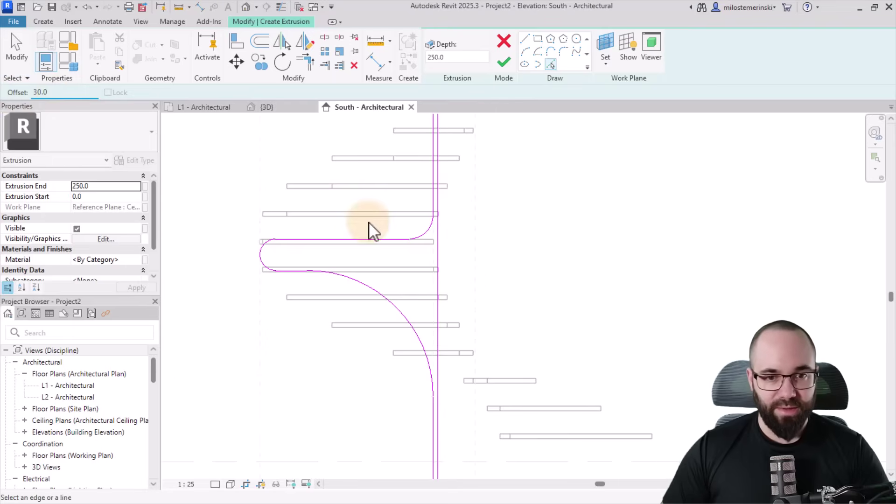
pyautogui.scroll(3, 378, 243)
pyautogui.click(381, 253)
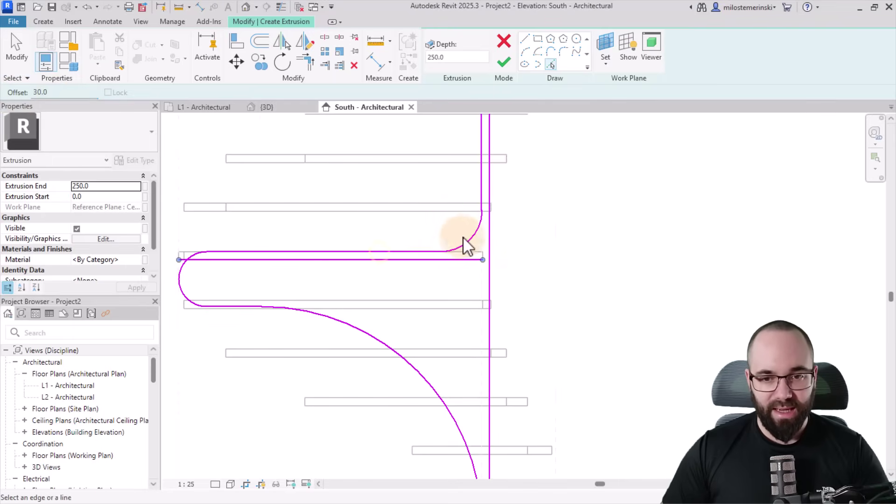
pyautogui.click(184, 284)
pyautogui.click(278, 312)
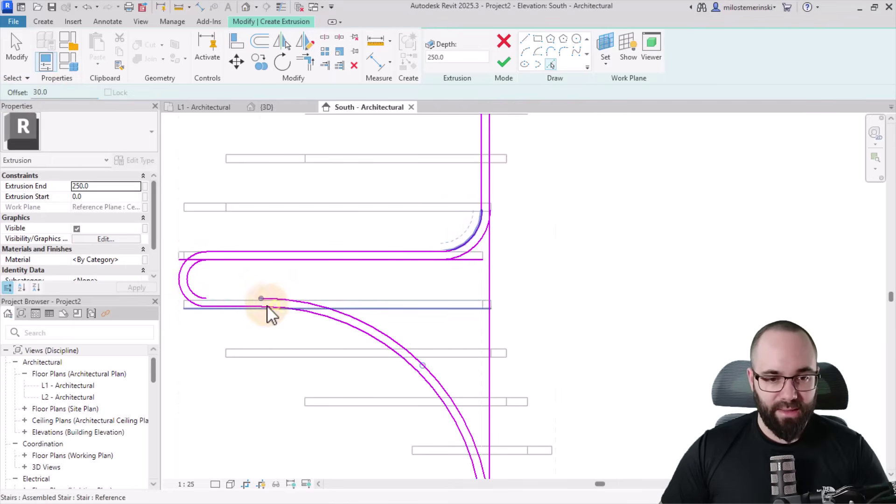
pyautogui.click(242, 313)
pyautogui.scroll(-1, 371, 255)
pyautogui.scroll(-2, 371, 255)
pyautogui.moveTo(461, 339); pyautogui.dragTo(428, 327, button='middle')
pyautogui.scroll(1, 409, 273)
pyautogui.scroll(-2, 409, 274)
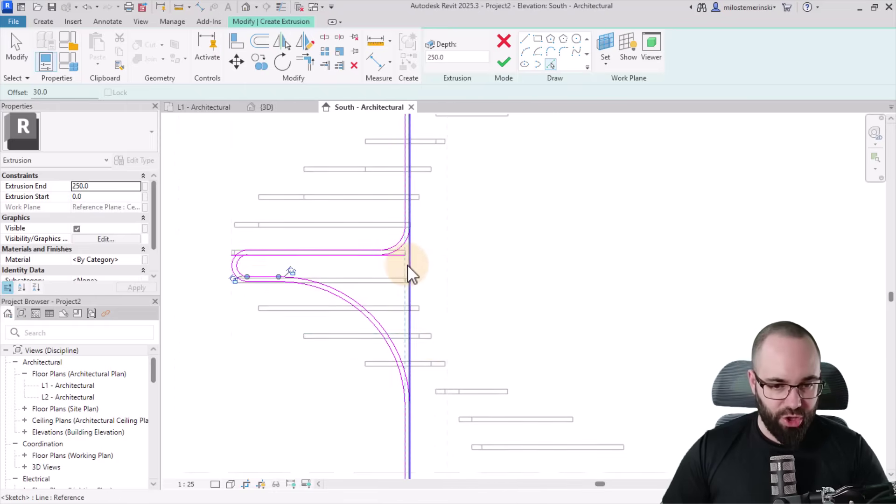
pyautogui.press('Escape')
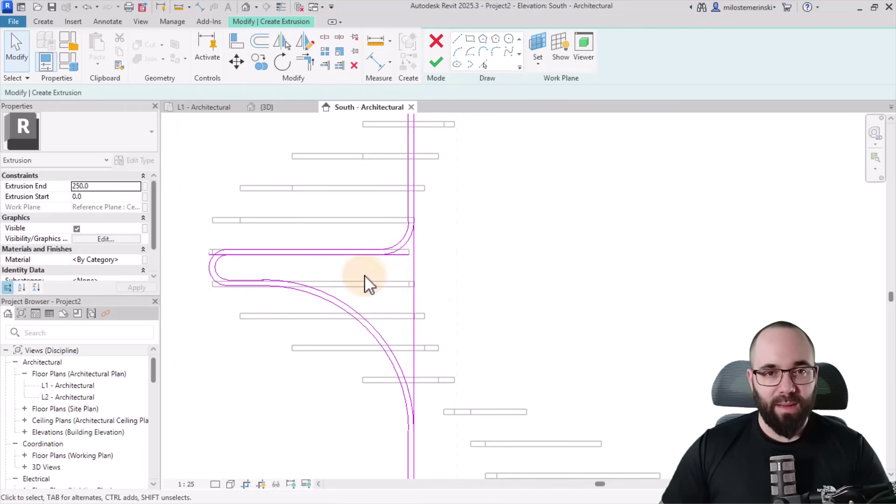
# Split the second vertical line between the two fillets and trim the offset lines to corners, forming one continuous parallel outline.
pyautogui.click(324, 39)
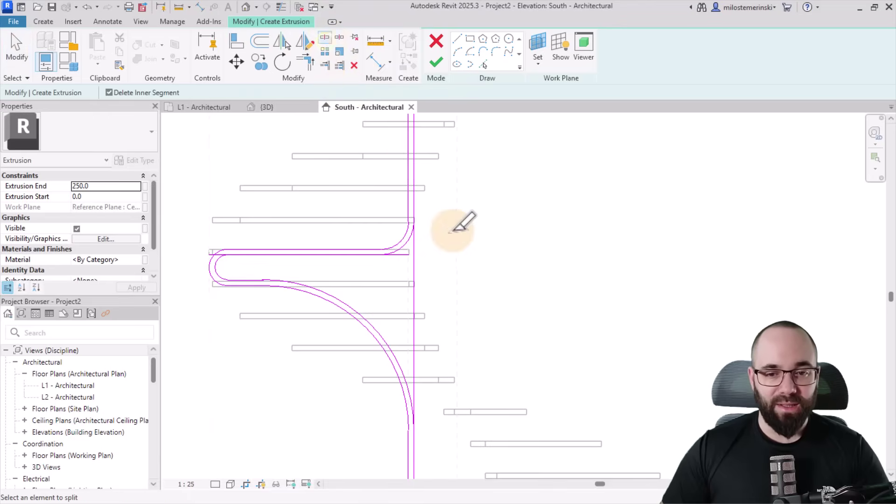
pyautogui.click(414, 298)
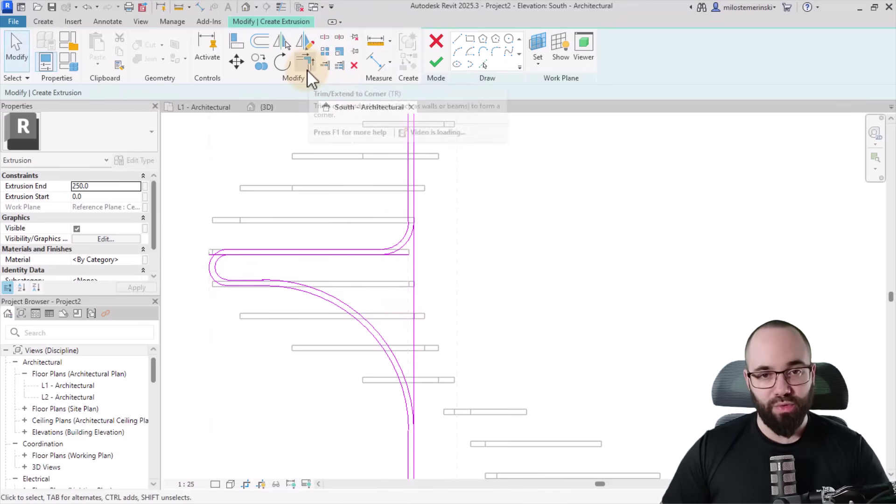
pyautogui.click(306, 67)
pyautogui.scroll(3, 411, 224)
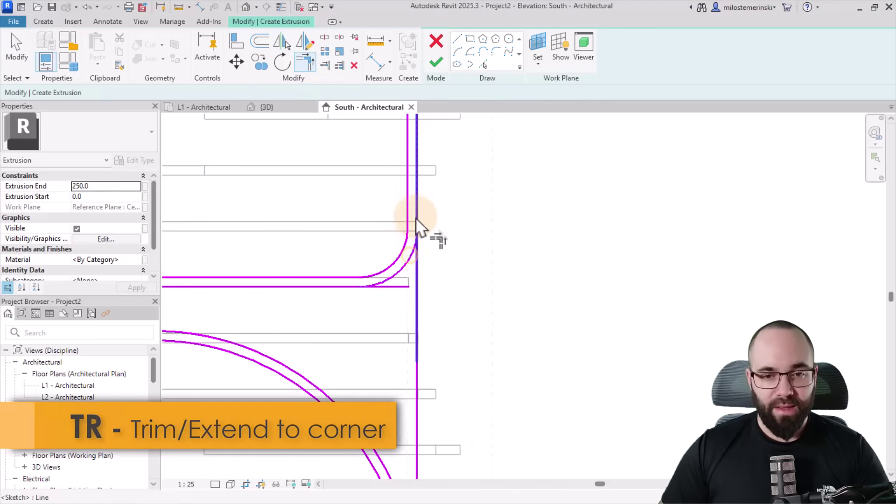
pyautogui.moveTo(354, 296); pyautogui.dragTo(492, 310, button='middle')
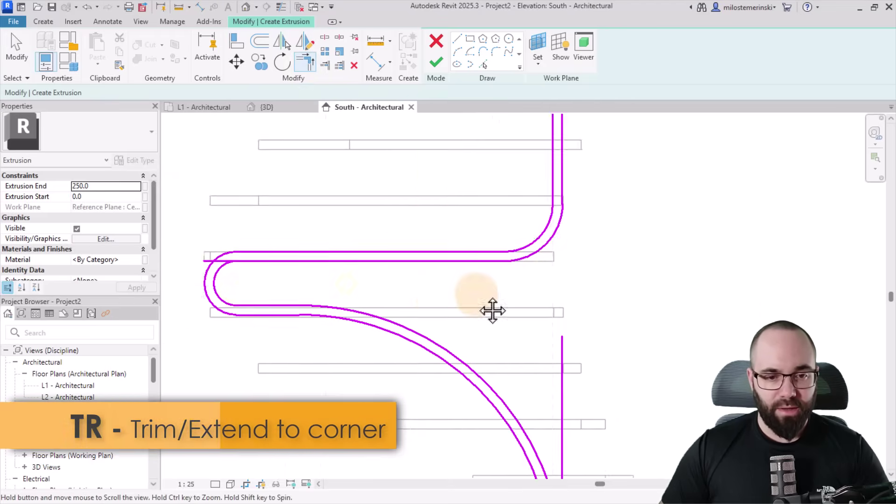
pyautogui.moveTo(258, 271); pyautogui.dragTo(378, 269, button='middle')
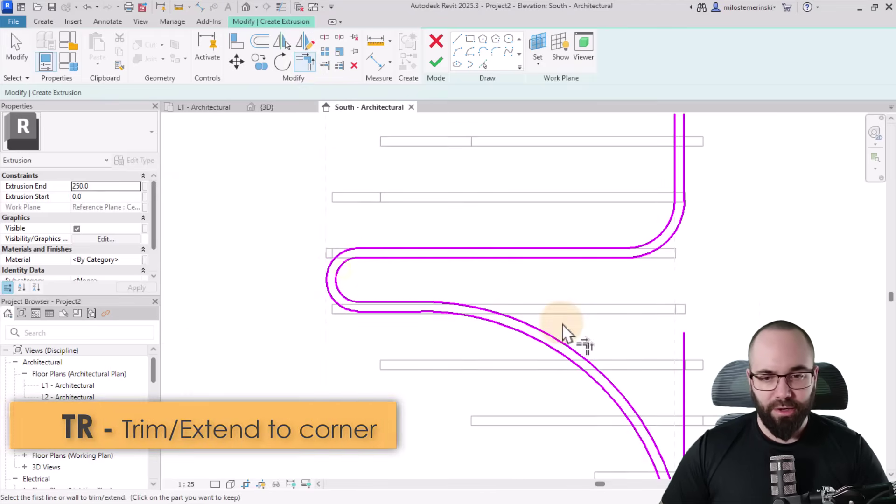
pyautogui.moveTo(676, 490); pyautogui.dragTo(542, 327, button='middle')
pyautogui.click(540, 321)
pyautogui.scroll(-5, 350, 316)
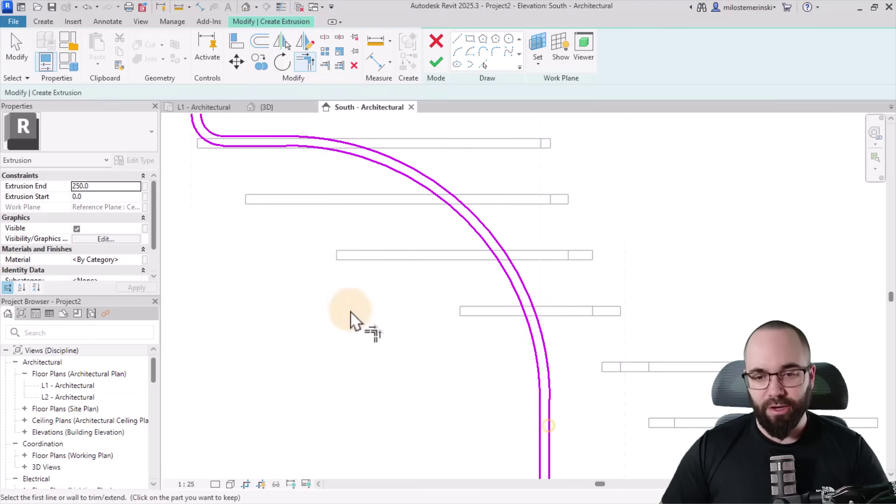
# Draw a short horizontal line joining the two vertical sketch lines at level L2.
pyautogui.moveTo(484, 271); pyautogui.dragTo(418, 427, button='middle')
pyautogui.scroll(-2, 418, 428)
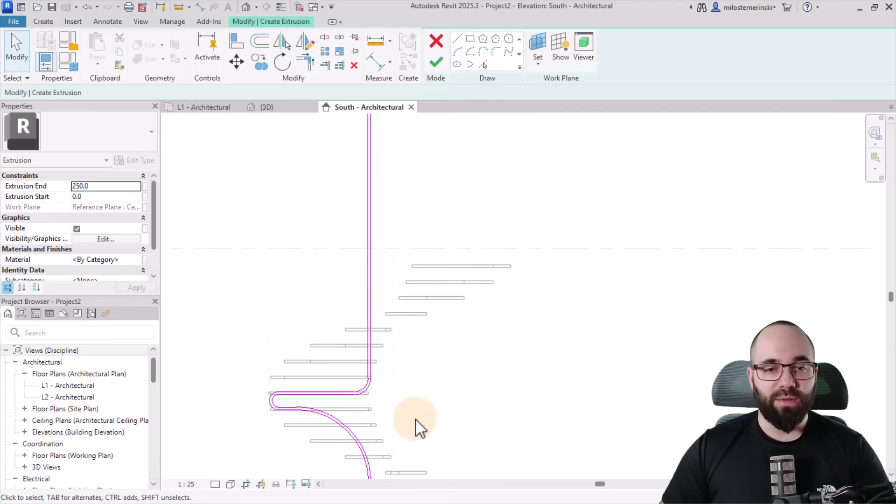
pyautogui.moveTo(372, 292); pyautogui.dragTo(356, 180, button='middle')
pyautogui.scroll(4, 374, 416)
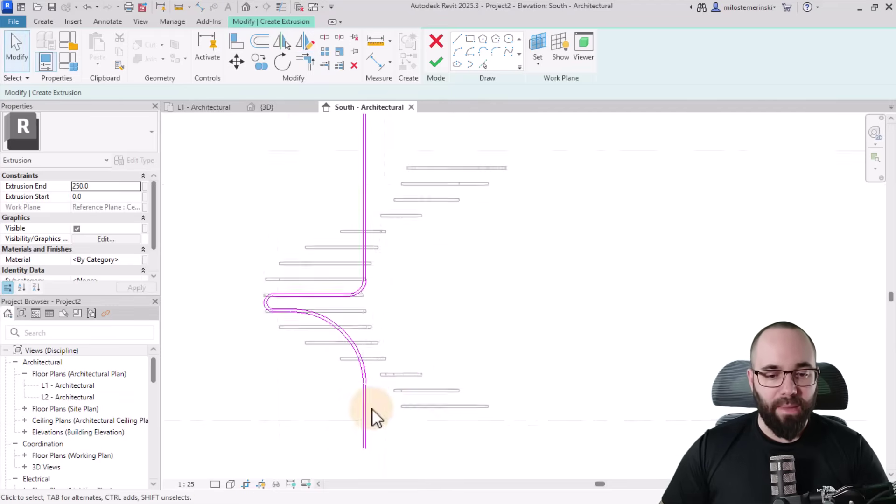
pyautogui.click(458, 40)
pyautogui.moveTo(420, 150); pyautogui.dragTo(386, 390, button='middle')
pyautogui.scroll(3, 331, 219)
pyautogui.scroll(2, 338, 190)
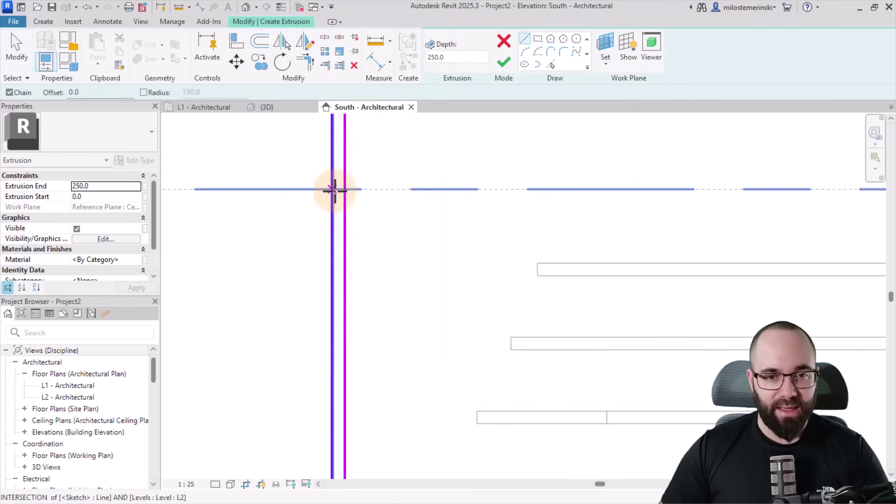
pyautogui.click(335, 189)
pyautogui.click(345, 188)
pyautogui.press('Escape')
pyautogui.press('Escape')
pyautogui.scroll(-3, 366, 188)
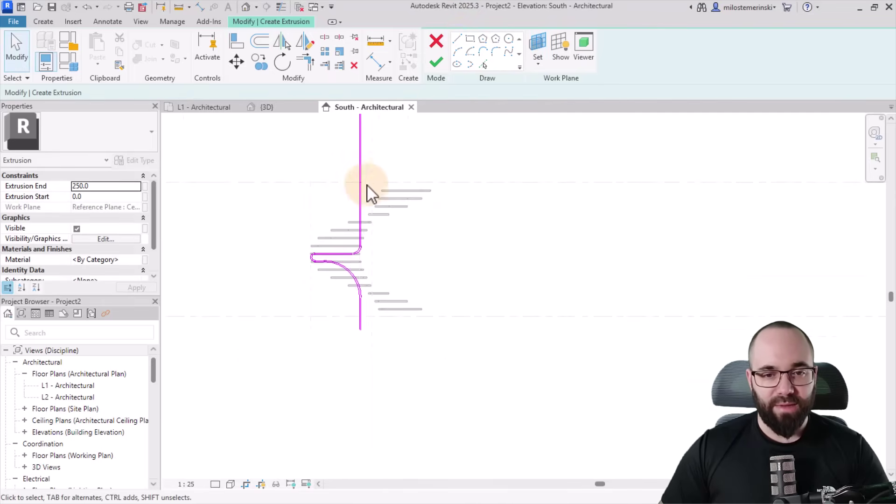
# Draw a short horizontal line joining the two vertical sketch lines at level L1.
pyautogui.click(462, 39)
pyautogui.scroll(3, 380, 300)
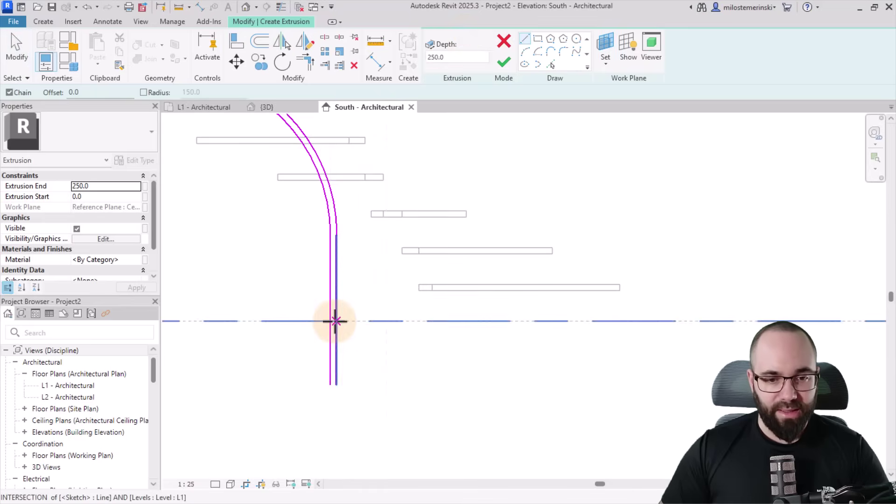
pyautogui.click(334, 322)
pyautogui.press('Escape')
pyautogui.press('Escape')
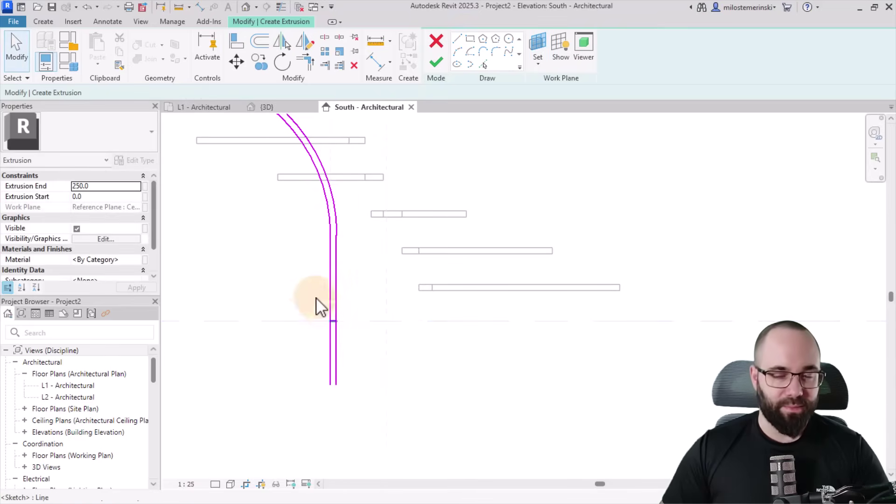
# Trim the vertical sketch lines to the short closing lines at levels L1 and L2, and finish the extrusion sketch.
pyautogui.scroll(1, 286, 304)
pyautogui.scroll(1, 286, 299)
pyautogui.click(306, 64)
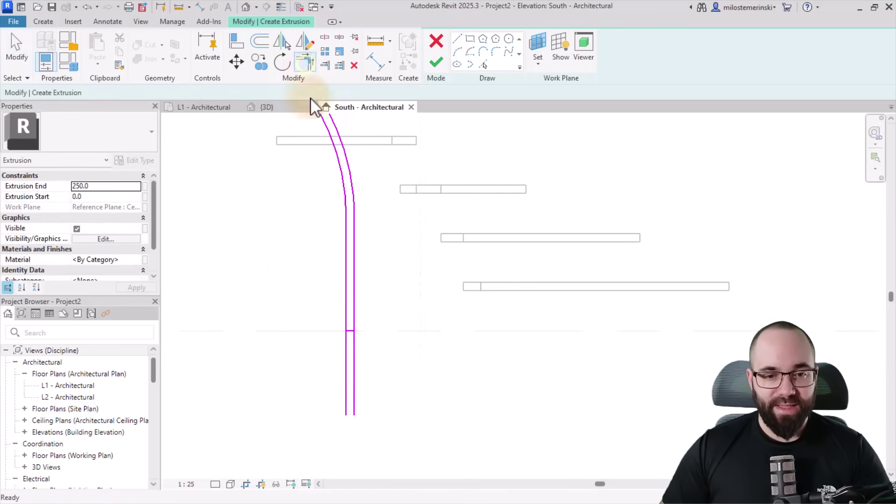
pyautogui.scroll(2, 349, 334)
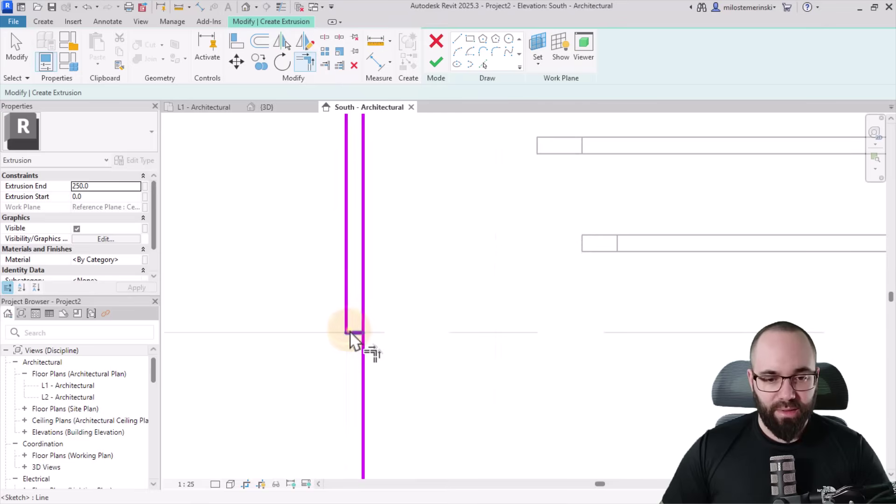
pyautogui.click(364, 333)
pyautogui.scroll(-3, 401, 339)
pyautogui.scroll(4, 388, 327)
pyautogui.click(396, 322)
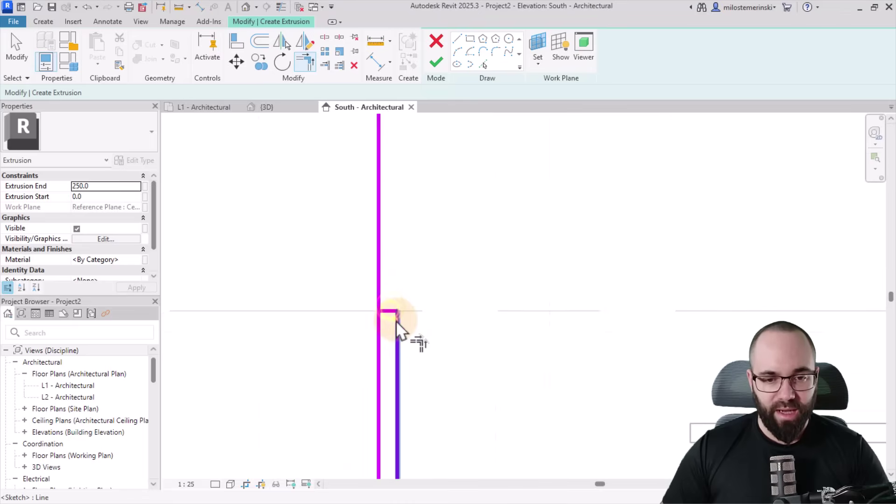
pyautogui.scroll(-3, 387, 305)
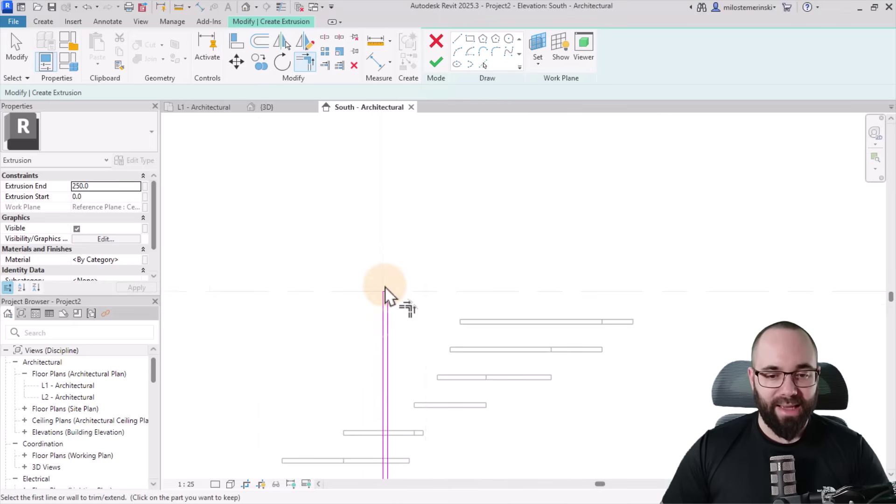
pyautogui.moveTo(396, 304); pyautogui.dragTo(426, 258, button='middle')
pyautogui.click(435, 63)
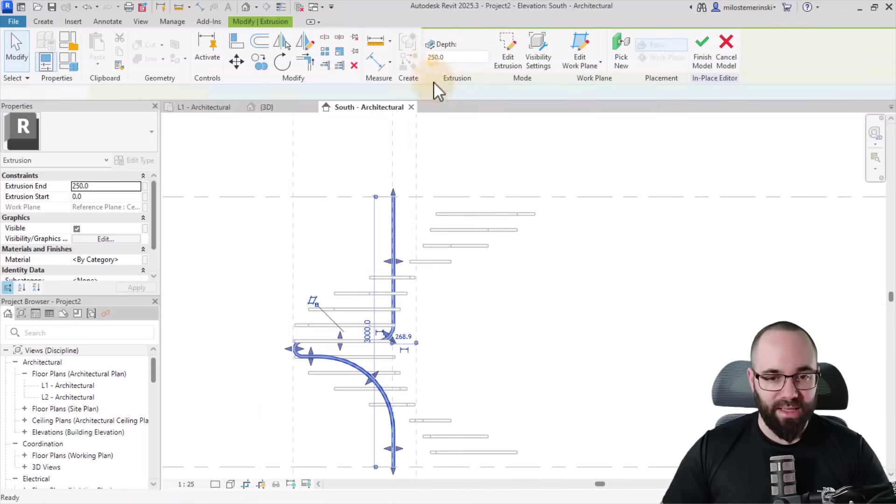
# In the L1 floor plan, set the support extrusion's start offset to -250 so it extends on both sides of the reference plane.
pyautogui.click(215, 109)
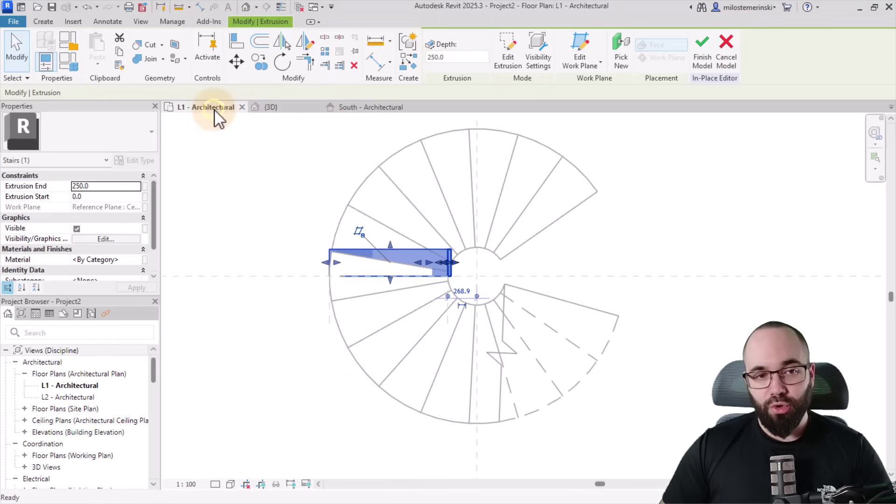
pyautogui.scroll(3, 369, 266)
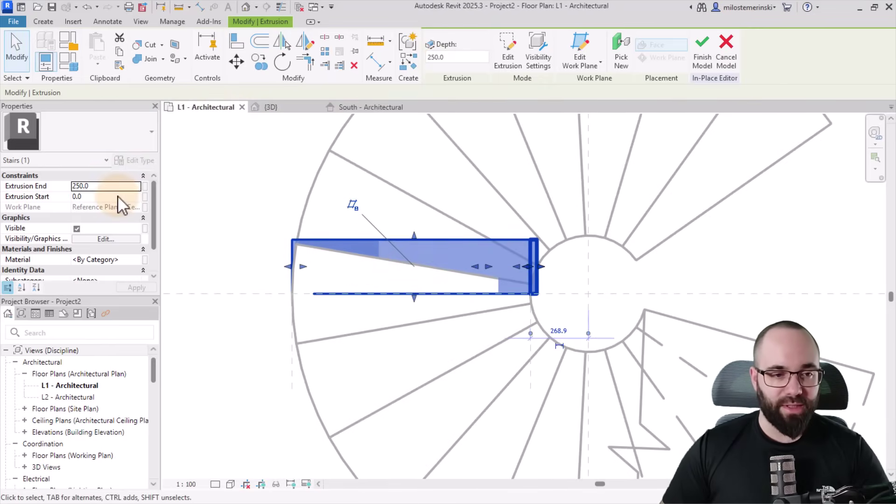
pyautogui.write('-25.0')
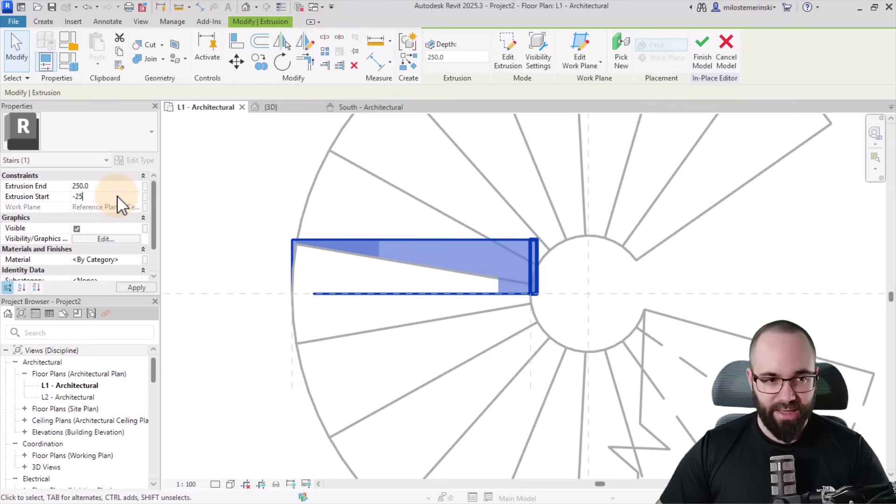
pyautogui.doubleClick(117, 195)
pyautogui.write('-250')
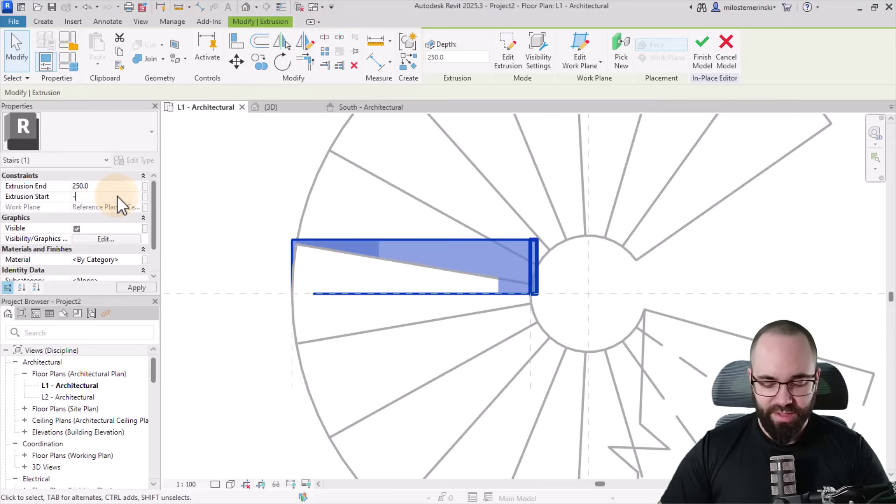
pyautogui.press('Return')
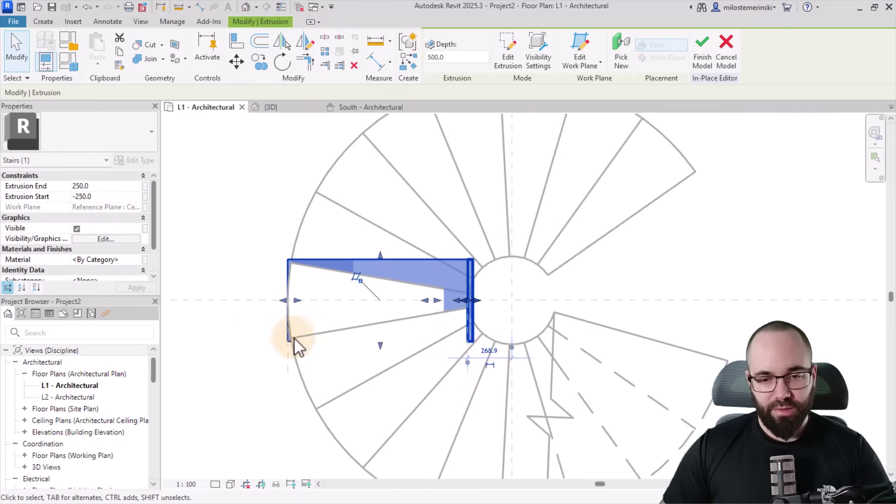
pyautogui.scroll(-1, 299, 340)
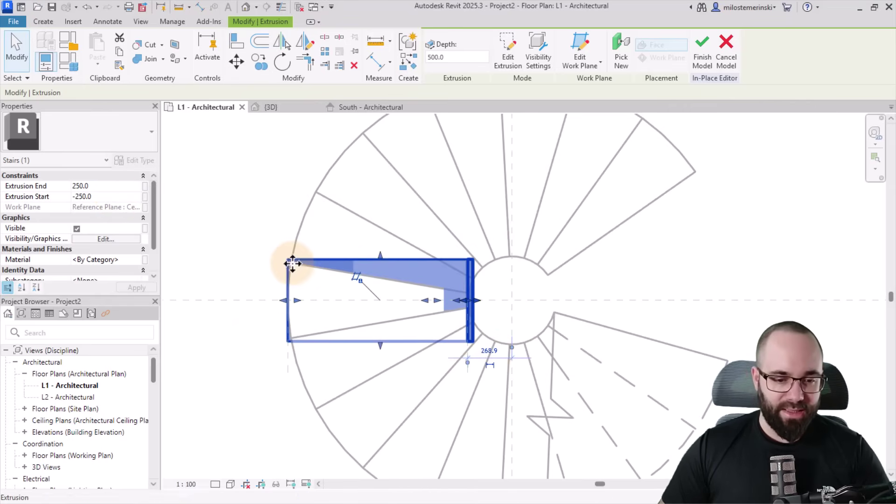
pyautogui.click(240, 280)
pyautogui.click(308, 285)
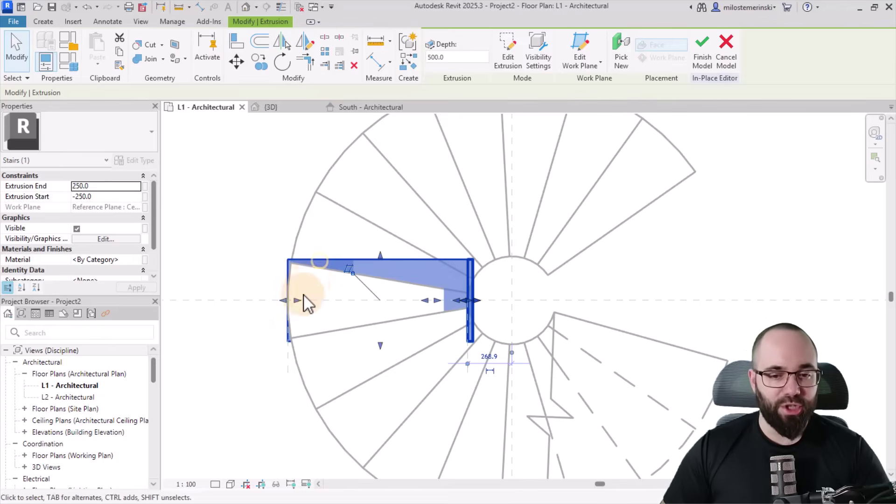
pyautogui.scroll(2, 313, 277)
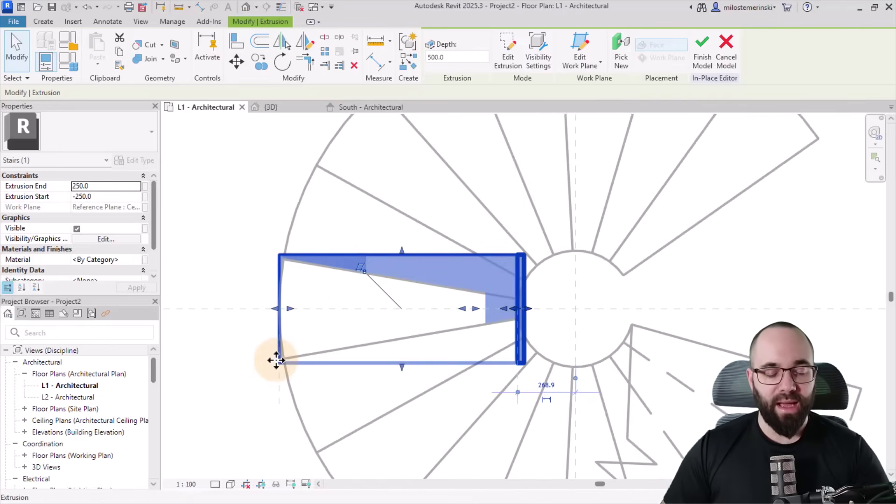
pyautogui.click(259, 222)
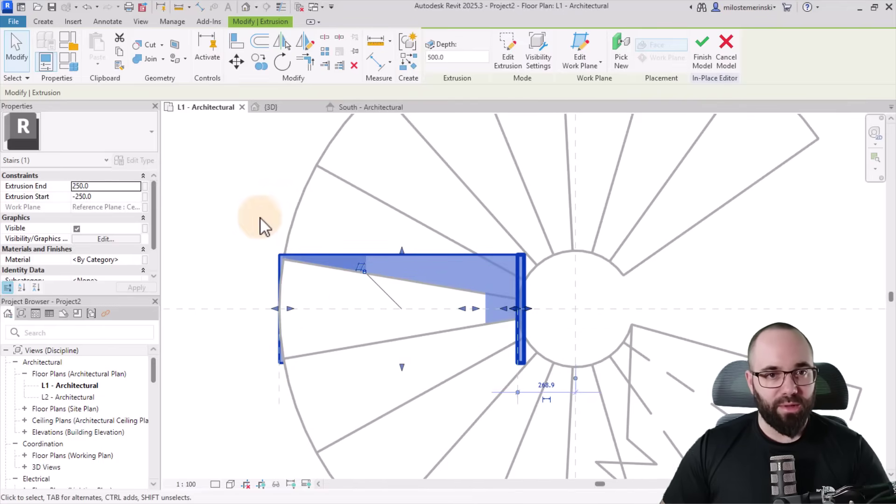
# Start a void extrusion, pick the two tread edges and the support's inner edge, and join the outer tread corners with a vertical line.
pyautogui.click(48, 23)
pyautogui.click(229, 60)
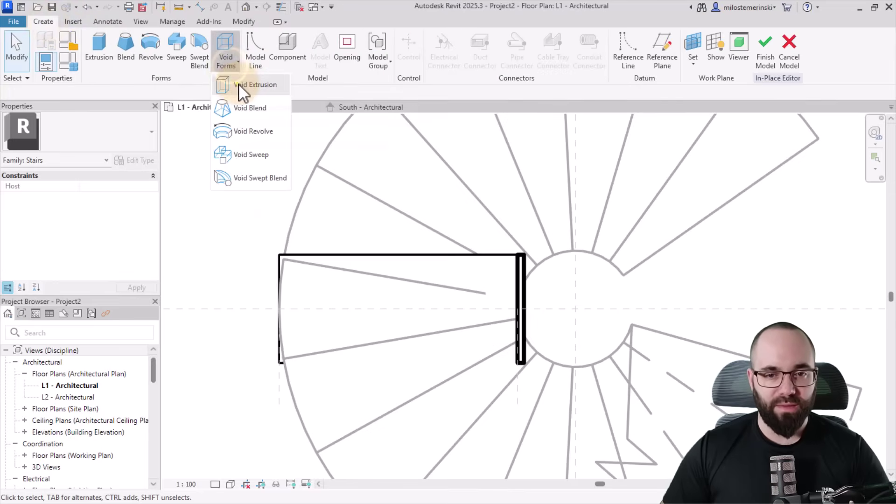
pyautogui.click(239, 83)
pyautogui.click(551, 64)
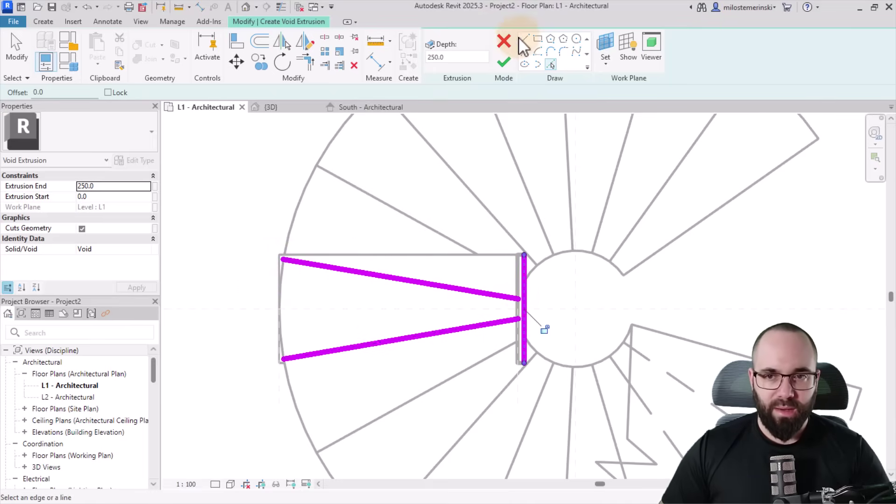
pyautogui.click(282, 259)
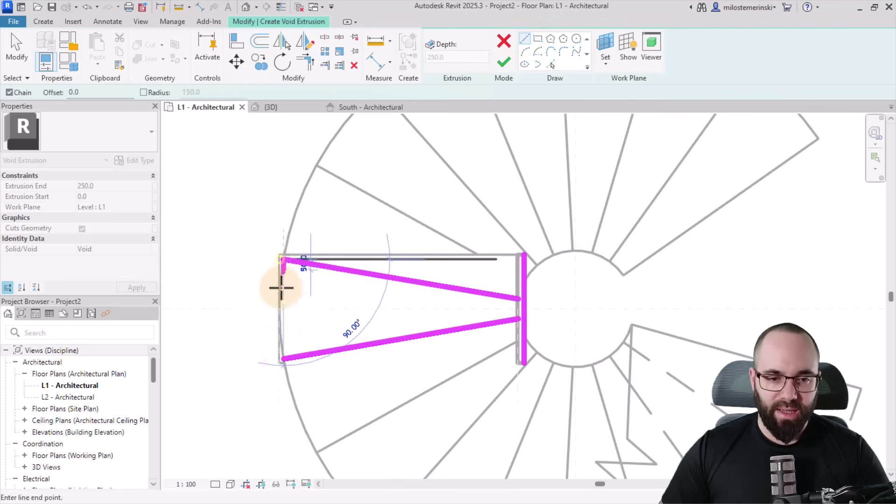
pyautogui.click(282, 358)
pyautogui.press('Escape')
pyautogui.press('Escape')
# Move the outer vertical sketch line outward beyond the tread and the inner vertical line inward toward the stair centre.
pyautogui.click(281, 314)
pyautogui.moveTo(281, 314); pyautogui.dragTo(269, 315)
pyautogui.moveTo(525, 311)
pyautogui.mouseDown()
pyautogui.moveTo(540, 310)
pyautogui.moveTo(531, 338)
pyautogui.mouseUp()
pyautogui.hotkey('ctrl', 'z')
pyautogui.click(525, 345)
pyautogui.hotkey('ctrl', 'y')
# Trim both tread-edge lines and the inner vertical line to clean corners.
pyautogui.click(304, 60)
pyautogui.scroll(2, 549, 301)
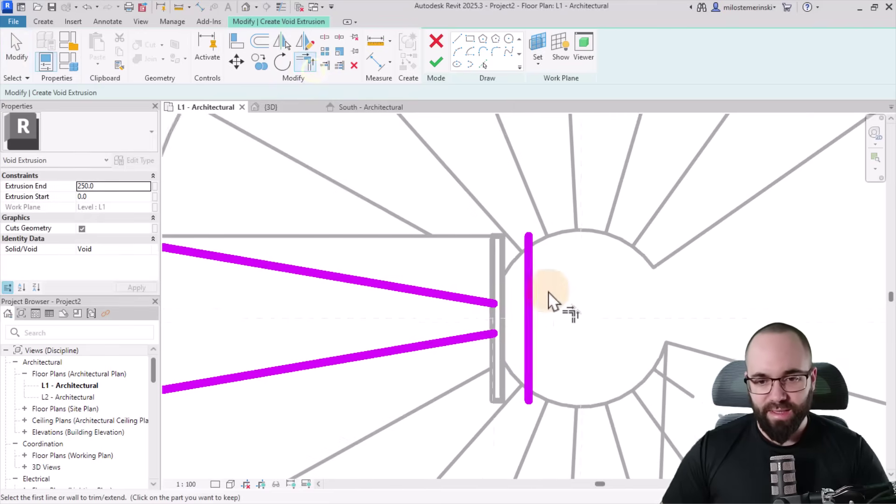
pyautogui.click(524, 322)
pyautogui.click(527, 333)
pyautogui.click(476, 309)
pyautogui.click(523, 322)
pyautogui.press('Escape')
# Move the short inner vertical line closer to the support and set the view scale to 1:25.
pyautogui.scroll(3, 526, 322)
pyautogui.click(508, 322)
pyautogui.moveTo(508, 322); pyautogui.dragTo(477, 323)
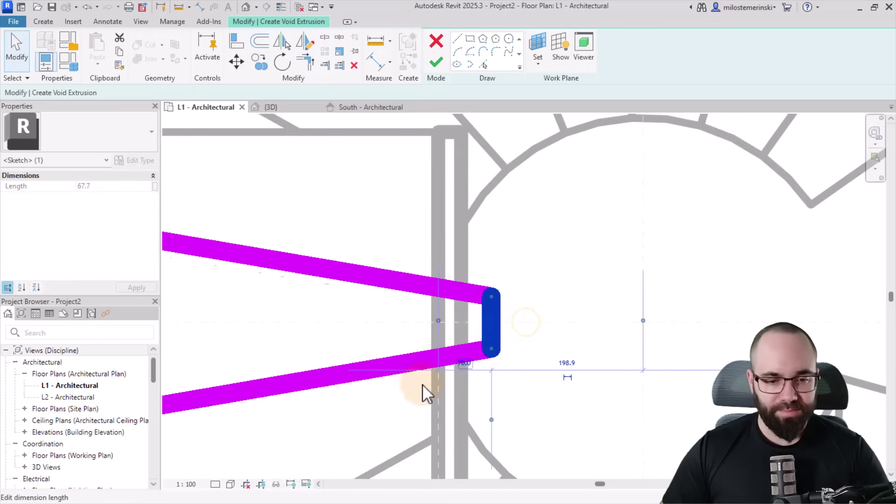
pyautogui.click(186, 485)
pyautogui.click(208, 382)
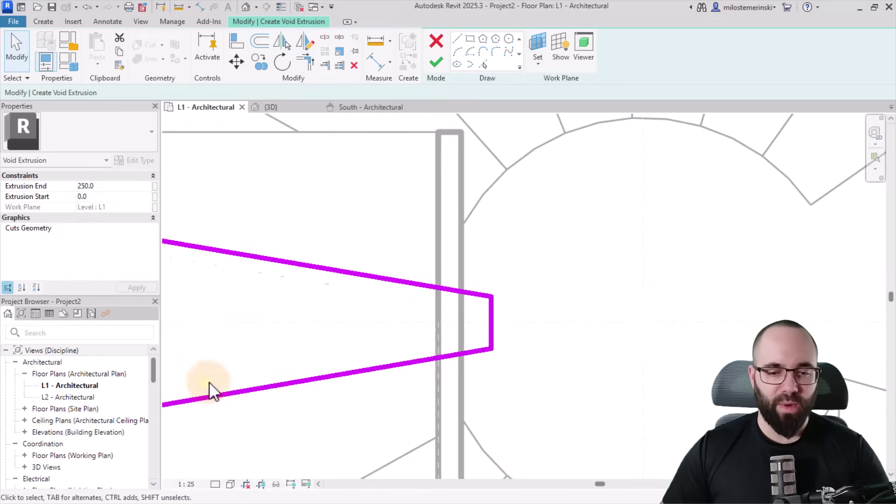
# Pull the outer vertical line's lower endpoint up past the upper tread corner, leaving a short segment above the tread edge.
pyautogui.scroll(-3, 656, 326)
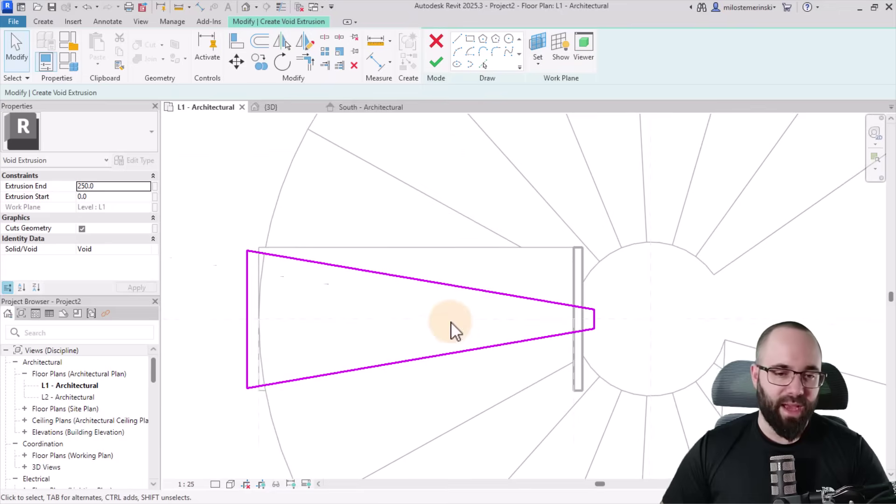
pyautogui.click(251, 320)
pyautogui.moveTo(251, 413)
pyautogui.mouseDown()
pyautogui.moveTo(224, 286)
pyautogui.moveTo(244, 256)
pyautogui.moveTo(250, 261)
pyautogui.mouseUp()
# Draw lines around the upper, inner and lower sides of the support and close the loop at the lower tread edge's outer end.
pyautogui.click(458, 38)
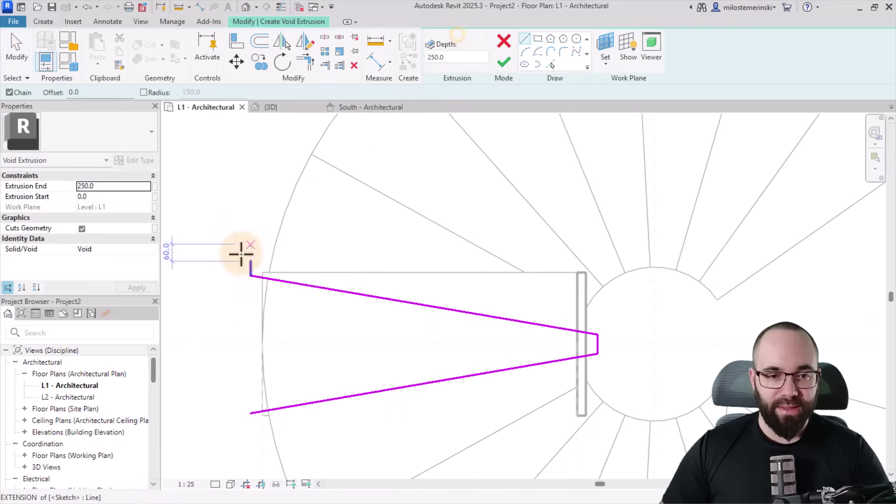
pyautogui.click(251, 261)
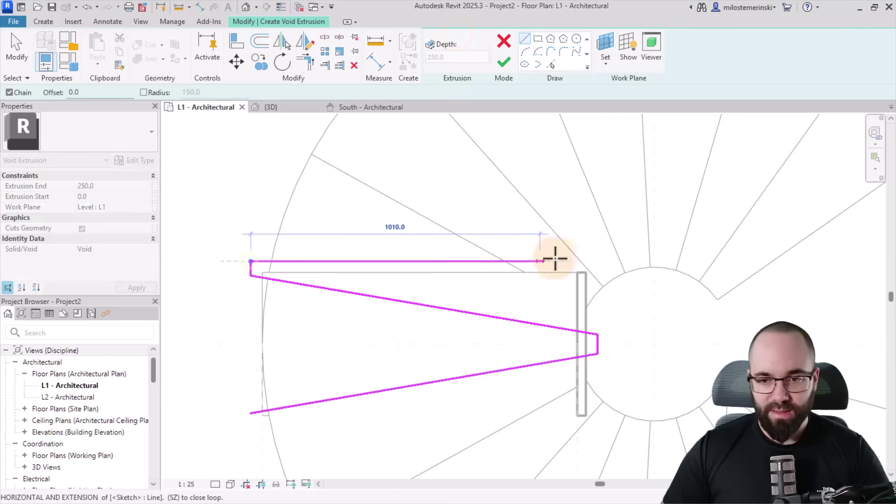
pyautogui.click(609, 261)
pyautogui.click(608, 416)
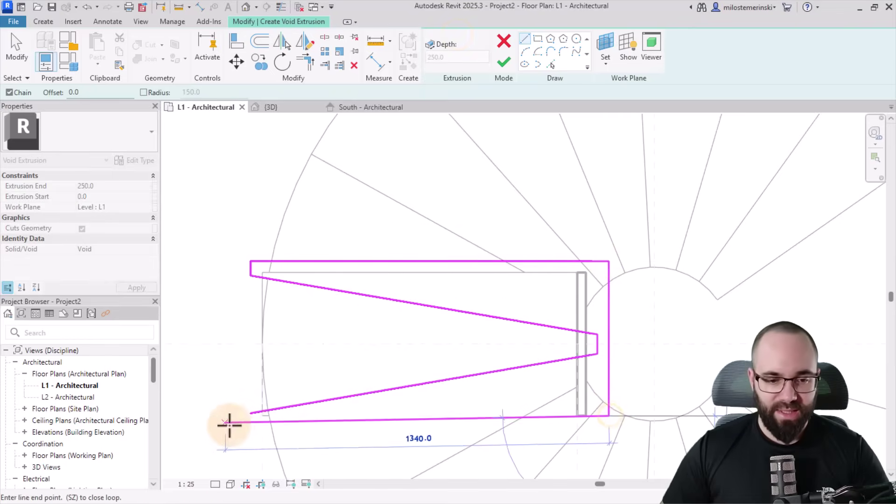
pyautogui.scroll(5, 248, 419)
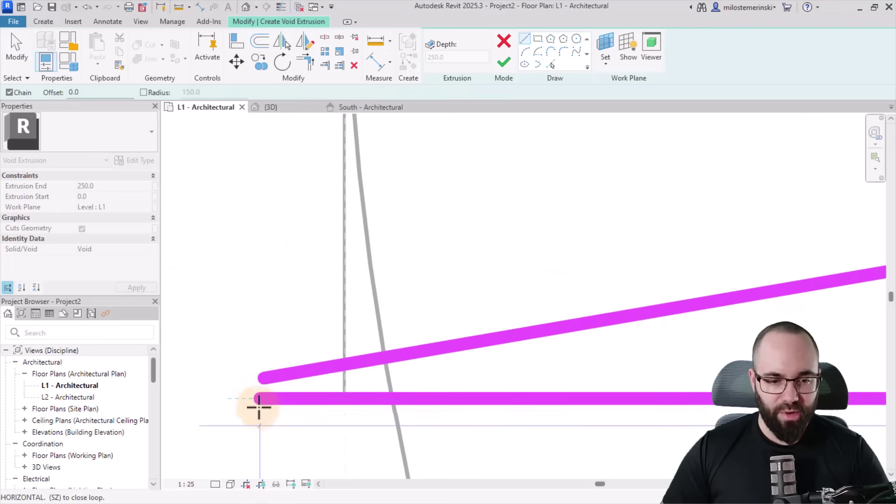
pyautogui.click(261, 396)
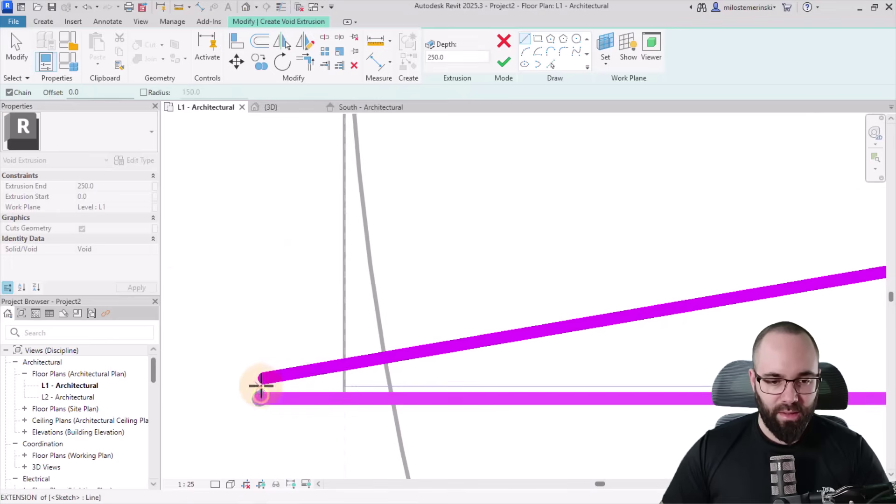
pyautogui.click(262, 378)
pyautogui.press('Escape')
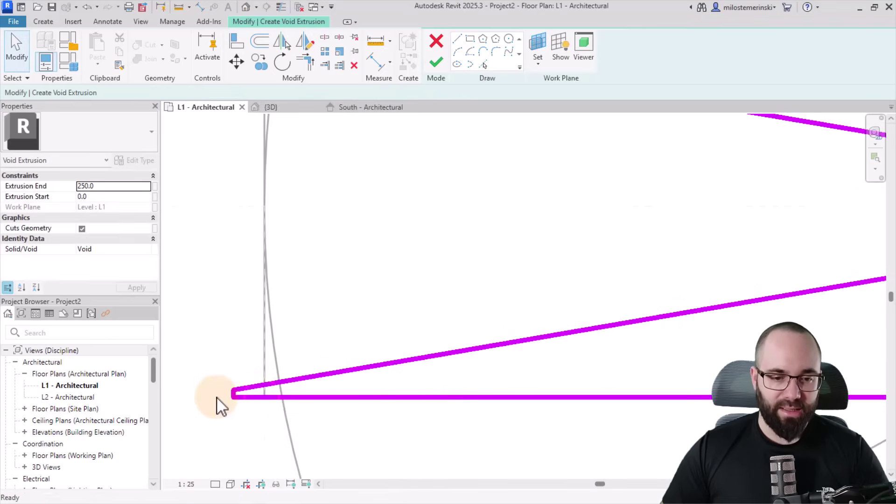
# Move the lower horizontal sketch line down beyond the support, making the void outline 600 mm high.
pyautogui.scroll(-5, 216, 401)
pyautogui.moveTo(392, 396); pyautogui.dragTo(383, 420)
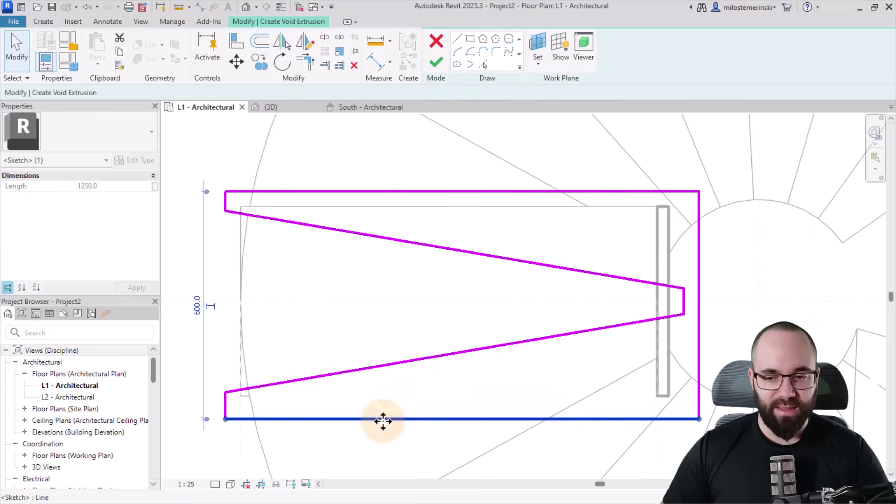
pyautogui.scroll(-2, 383, 420)
pyautogui.press('Escape')
pyautogui.scroll(1, 562, 363)
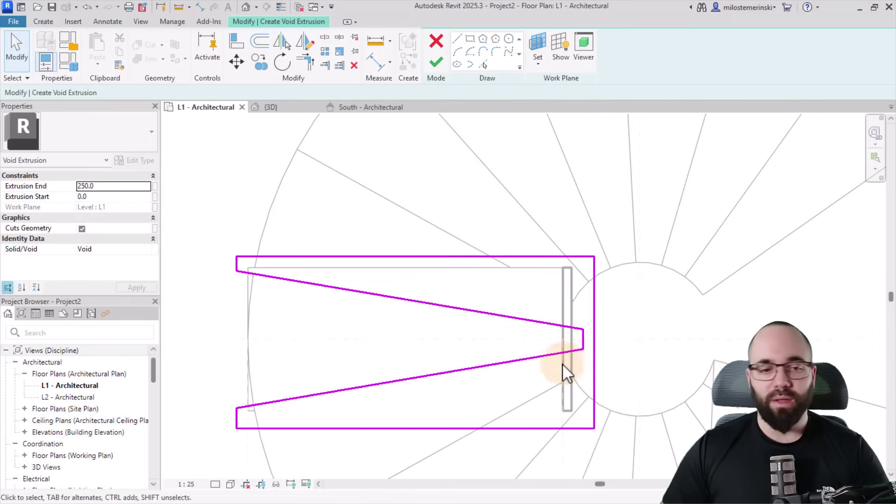
# Switch to the 3D view and finish the void extrusion sketch.
pyautogui.click(267, 107)
pyautogui.keyDown('shift'); pyautogui.moveTo(490, 370); pyautogui.dragTo(429, 463, button='middle'); pyautogui.keyUp('shift')
pyautogui.keyDown('shift'); pyautogui.moveTo(443, 201); pyautogui.dragTo(418, 240, button='middle'); pyautogui.keyUp('shift')
pyautogui.click(436, 63)
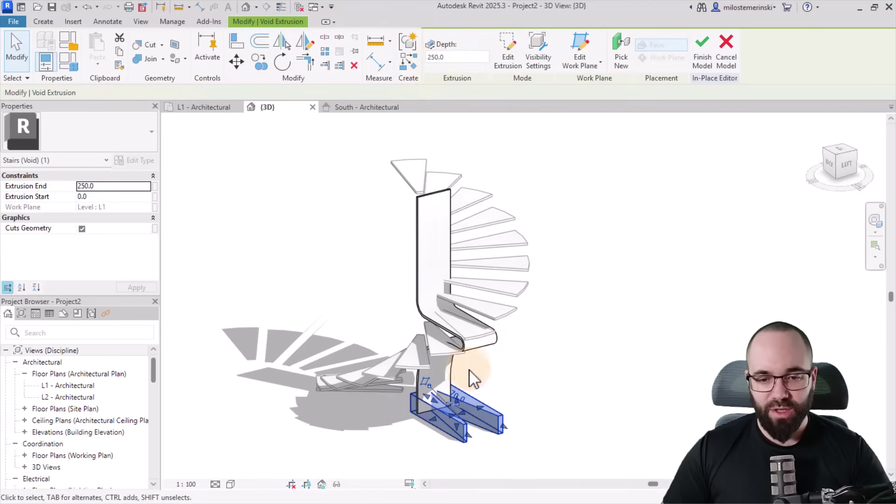
# Stretch the void upward over the support's full height so it cuts the support, and finish the in-place model.
pyautogui.moveTo(455, 400); pyautogui.dragTo(448, 200)
pyautogui.click(648, 348)
pyautogui.keyDown('shift'); pyautogui.moveTo(610, 406); pyautogui.dragTo(516, 344, button='middle'); pyautogui.keyUp('shift')
pyautogui.scroll(5, 514, 345)
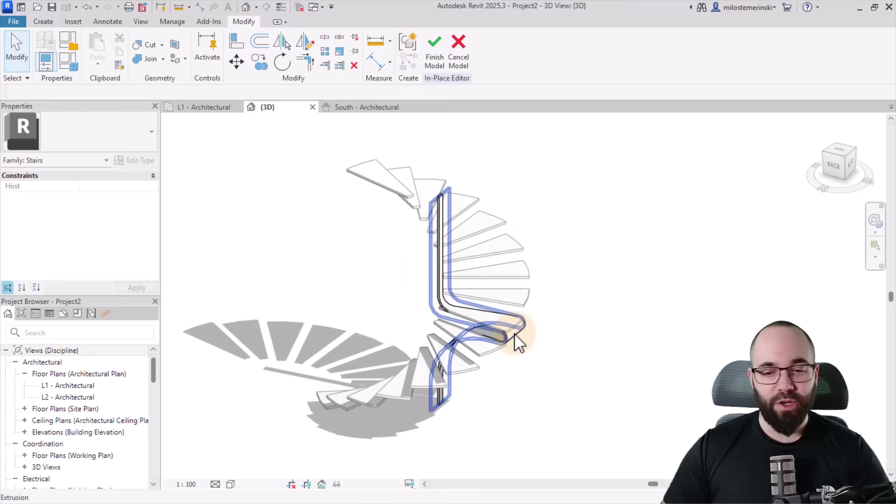
pyautogui.click(432, 61)
# In the L1 floor plan, rotate a copy of the support about the stair centre from the tread's lower outer corner to its upper one.
pyautogui.click(505, 341)
pyautogui.keyDown('shift'); pyautogui.moveTo(554, 423); pyautogui.dragTo(494, 422, button='middle'); pyautogui.keyUp('shift')
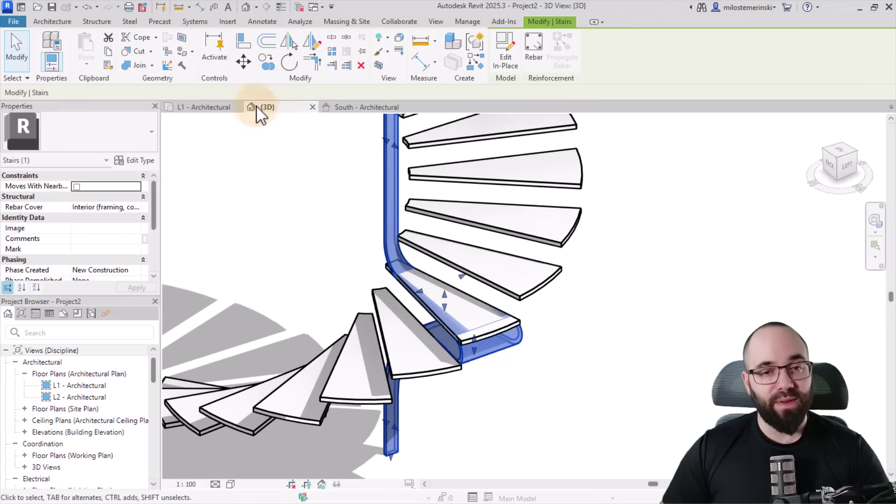
pyautogui.click(205, 107)
pyautogui.moveTo(215, 154); pyautogui.dragTo(280, 266, button='middle')
pyautogui.scroll(2, 280, 266)
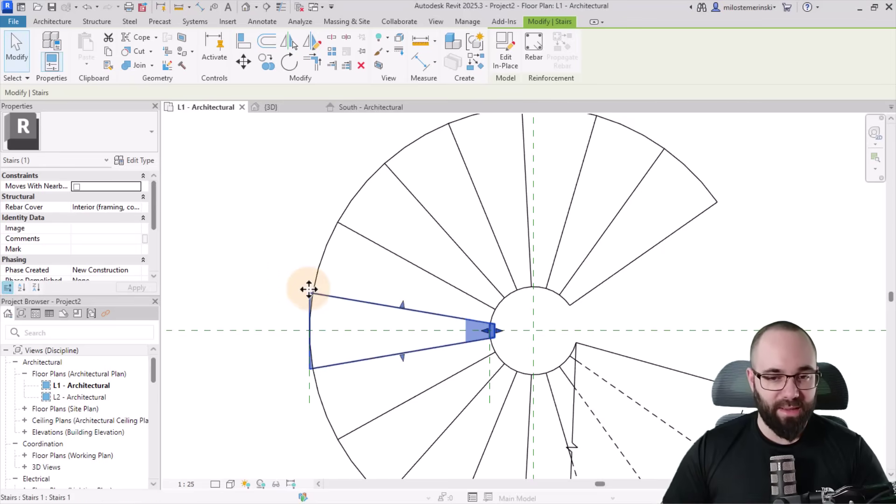
pyautogui.moveTo(306, 294); pyautogui.dragTo(292, 269, button='middle')
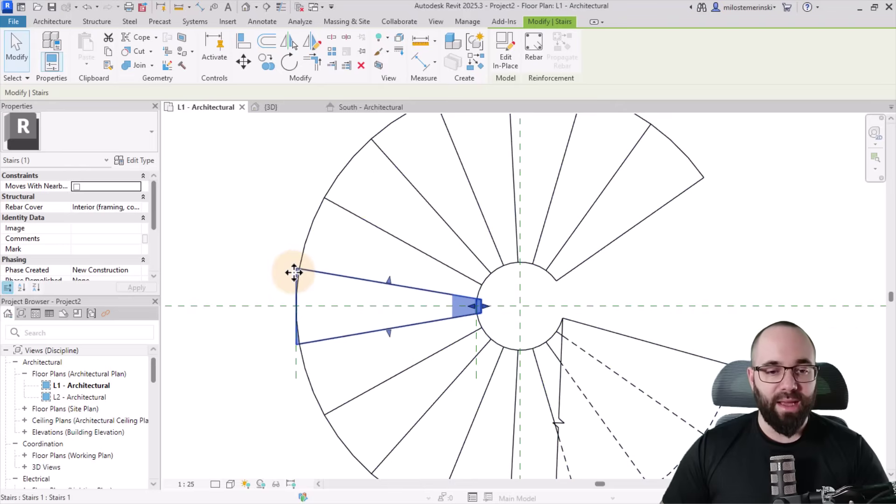
pyautogui.click(286, 64)
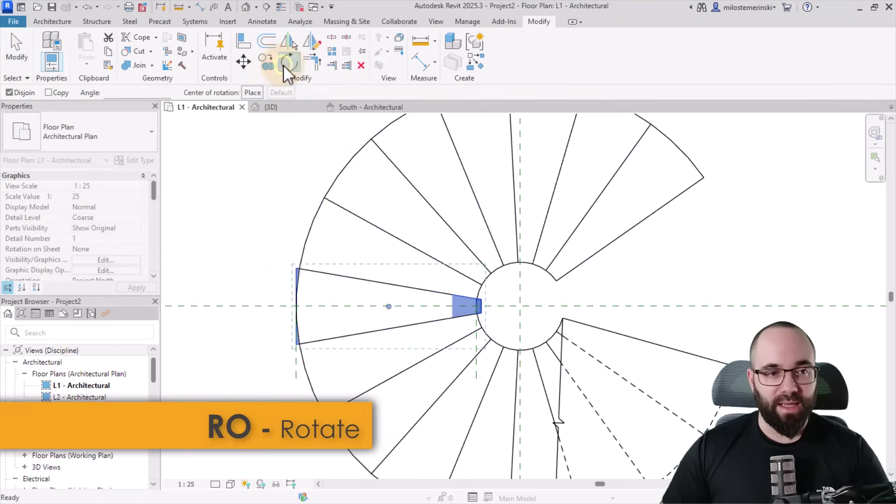
pyautogui.click(260, 95)
pyautogui.click(521, 306)
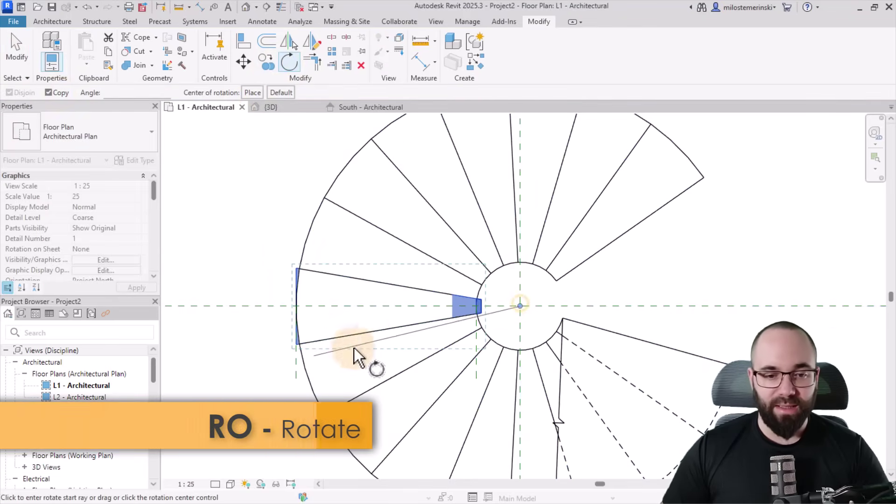
pyautogui.scroll(3, 318, 355)
pyautogui.click(291, 335)
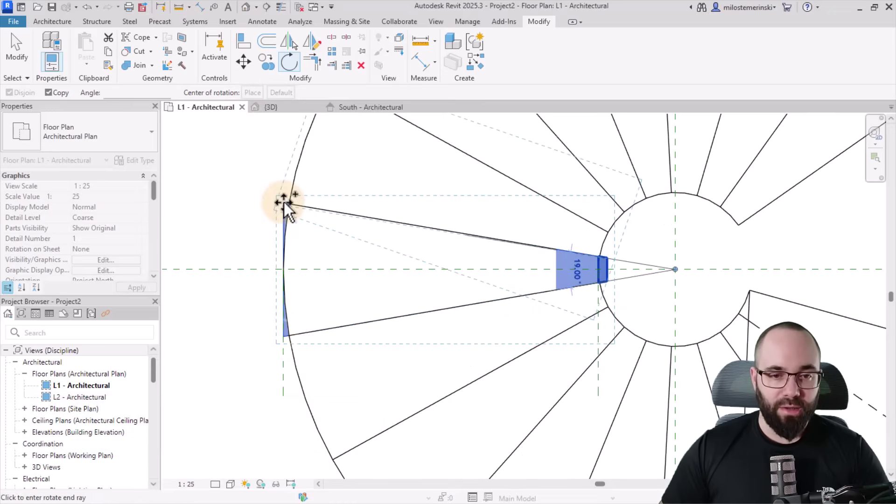
pyautogui.click(284, 202)
pyautogui.press('Escape')
pyautogui.scroll(-3, 345, 322)
pyautogui.click(324, 234)
pyautogui.press('Escape')
pyautogui.click(311, 247)
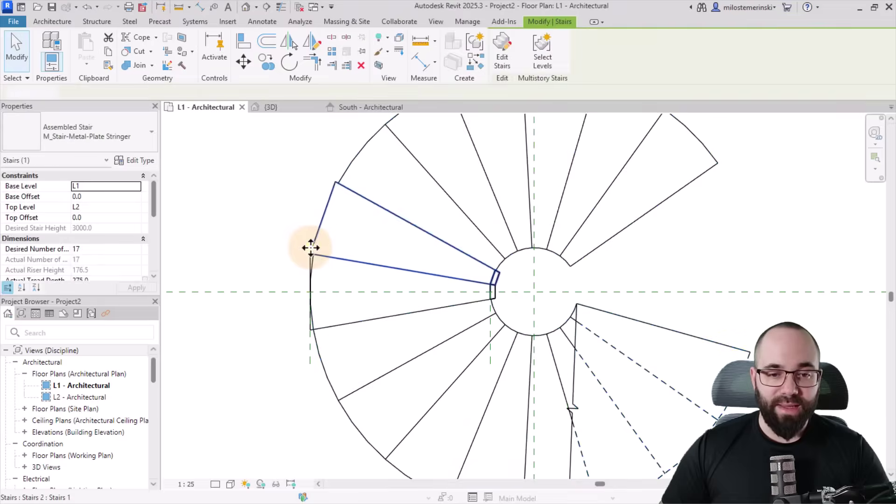
pyautogui.press('Escape')
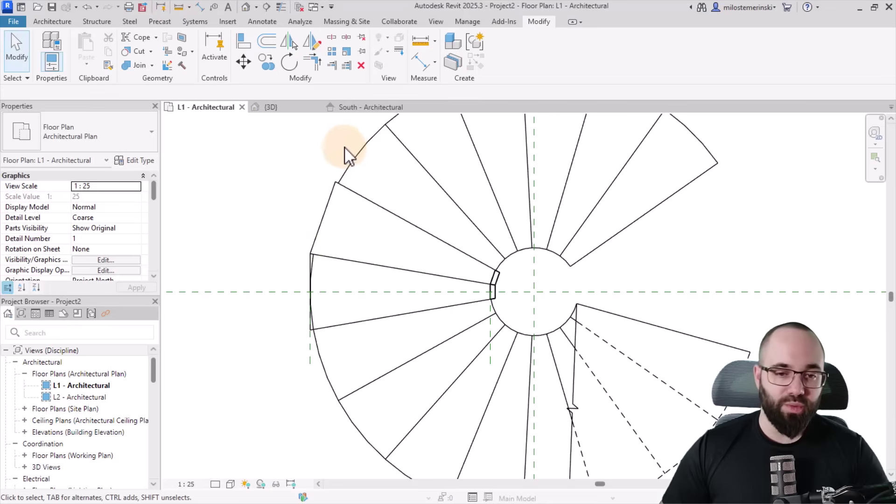
pyautogui.scroll(2, 310, 168)
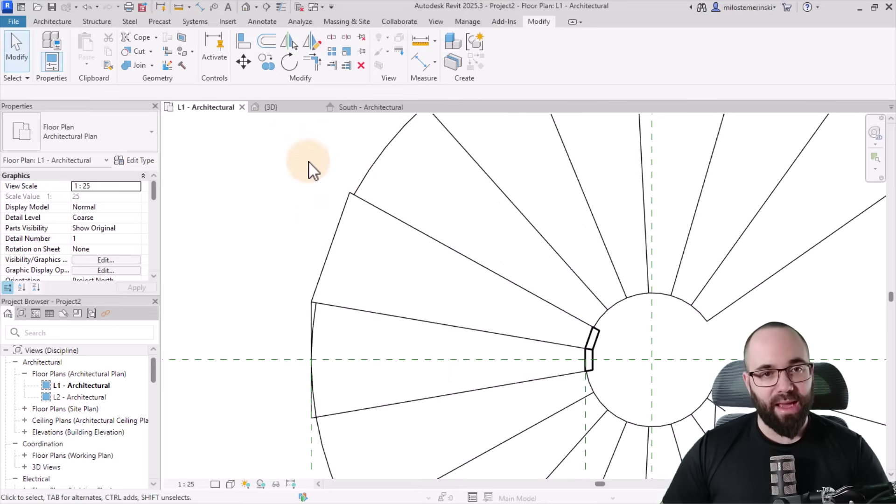
# Draw a detail line about 466 mm long between the two outer corners of the rotated support copy.
pyautogui.scroll(-2, 310, 180)
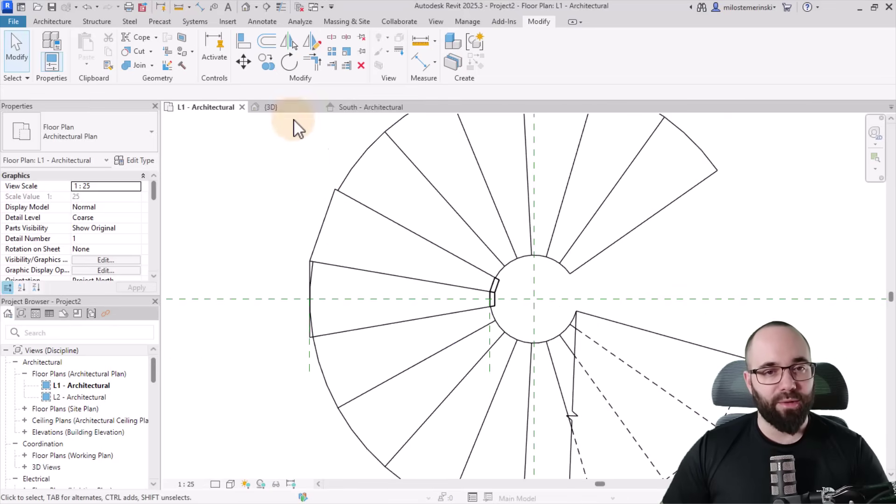
pyautogui.click(262, 21)
pyautogui.click(256, 38)
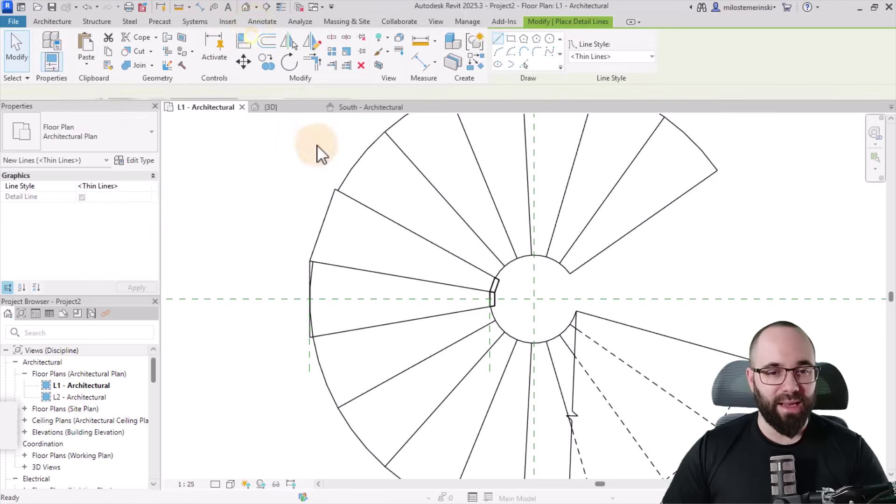
pyautogui.click(310, 261)
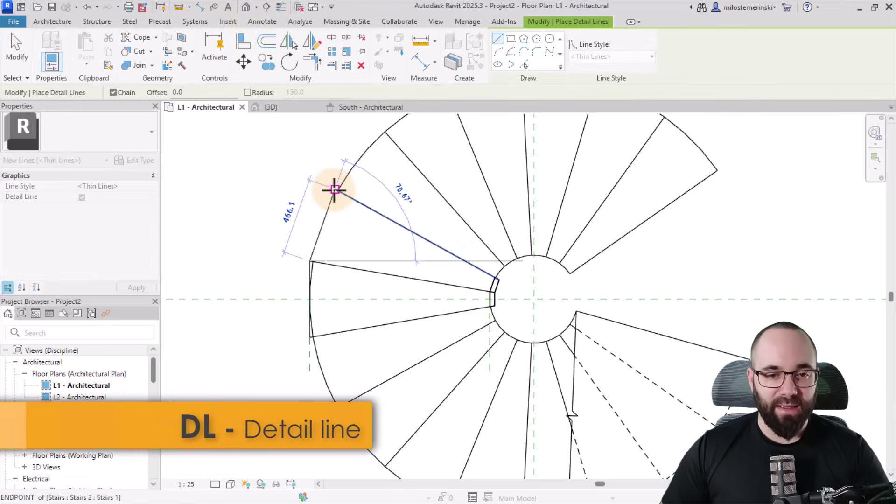
pyautogui.press('Escape')
pyautogui.press('Escape')
pyautogui.scroll(-2, 336, 259)
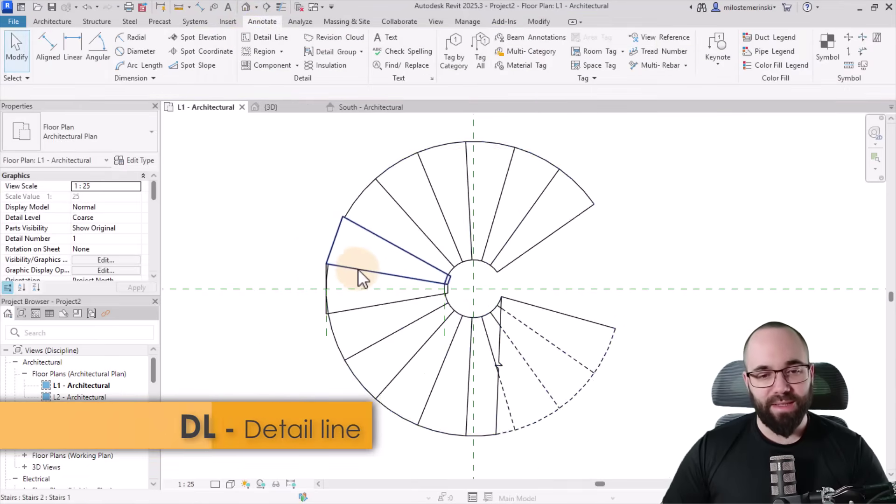
# Select the whole staircase with both supports, filtering the selection to the Stairs and Stairs: Runs categories only.
pyautogui.scroll(1, 352, 182)
pyautogui.moveTo(359, 150); pyautogui.dragTo(230, 441)
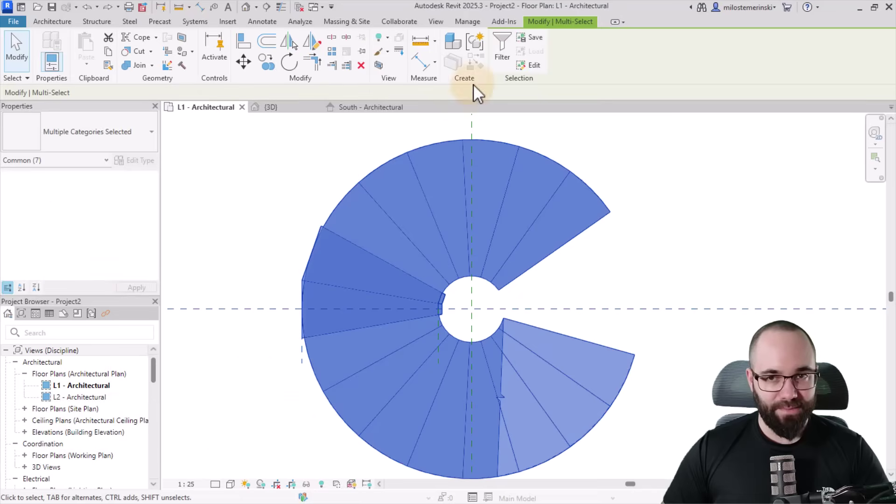
pyautogui.click(498, 56)
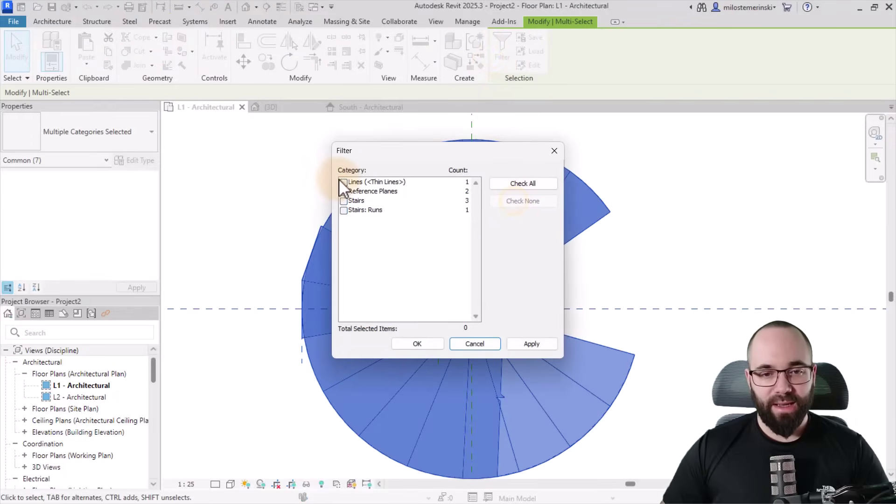
pyautogui.click(343, 201)
pyautogui.click(344, 210)
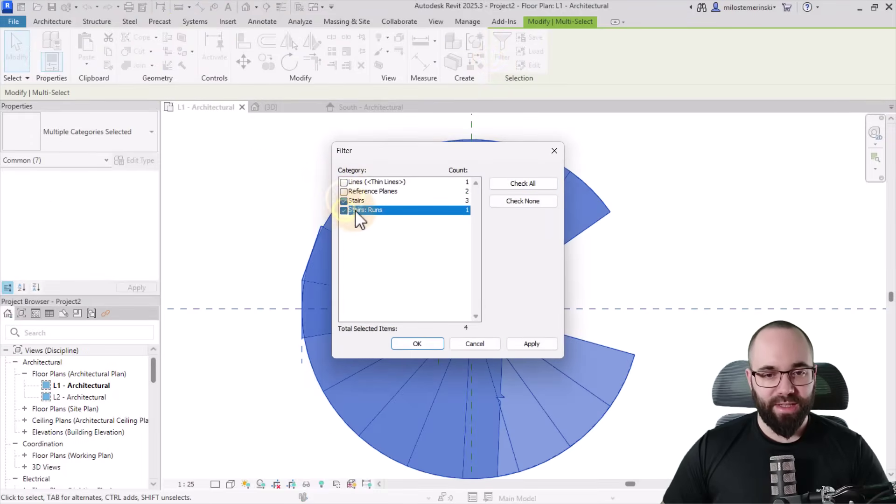
pyautogui.click(437, 341)
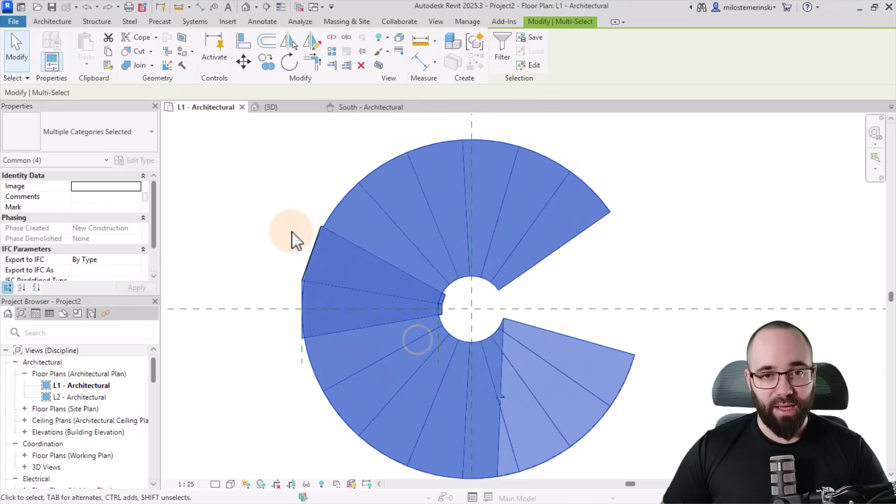
# Rotate the selection without copying about the stair centre, from the detail line's midpoint to the horizontal reference plane, and delete the line.
pyautogui.click(286, 63)
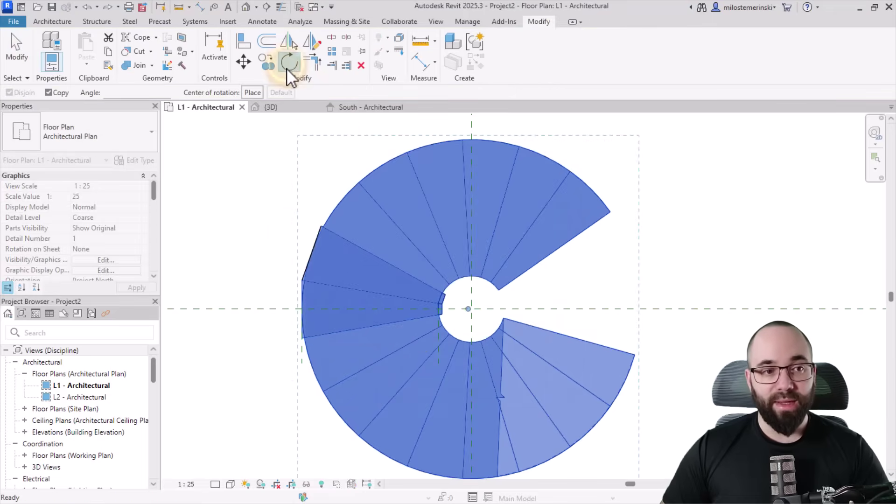
pyautogui.click(48, 93)
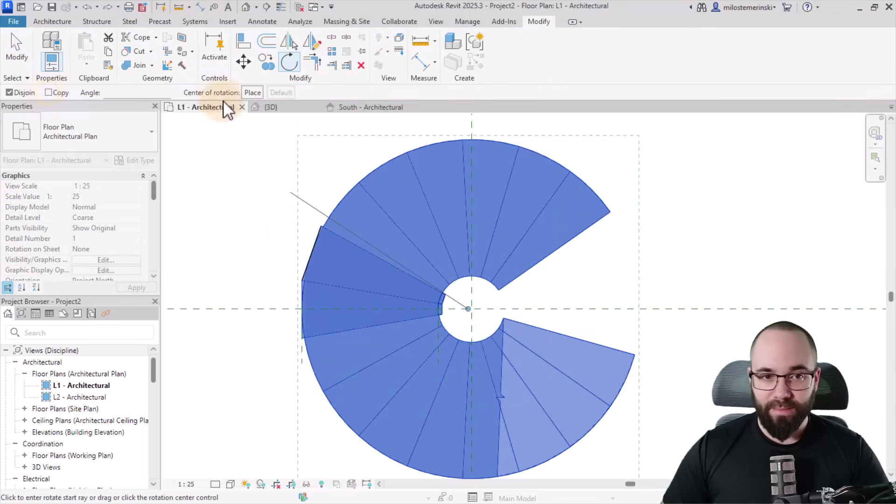
pyautogui.click(253, 92)
pyautogui.click(471, 309)
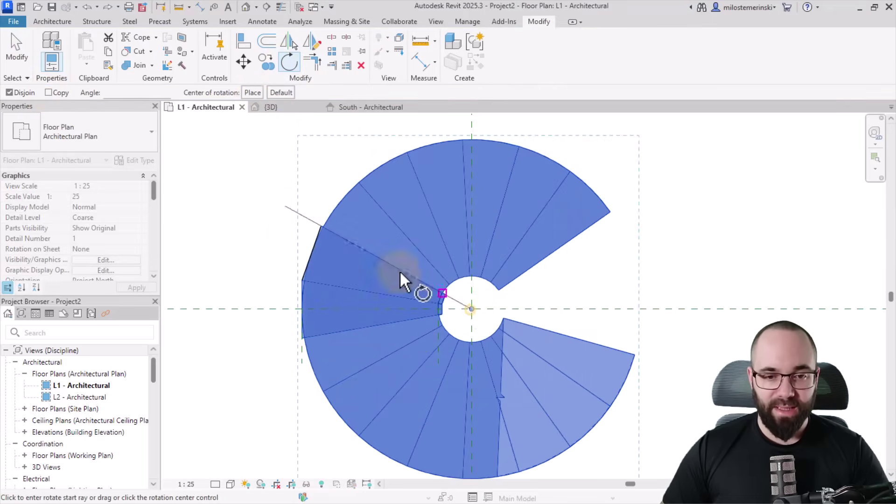
pyautogui.scroll(3, 331, 254)
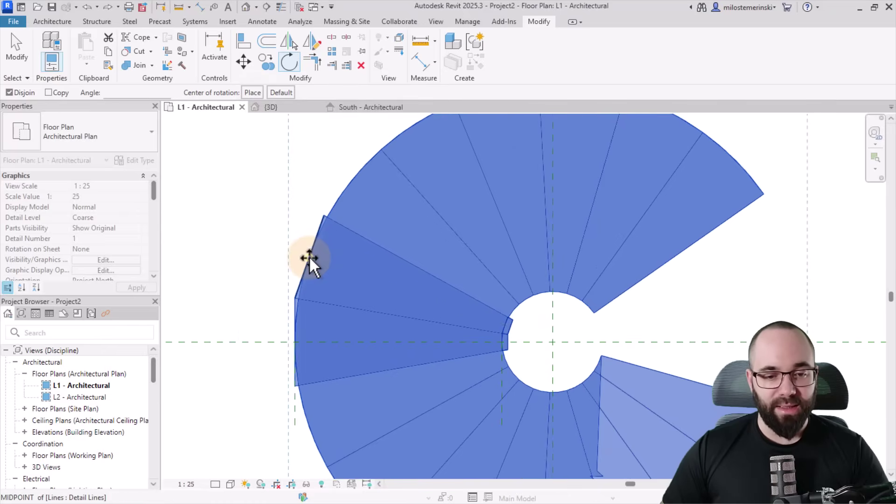
pyautogui.click(318, 341)
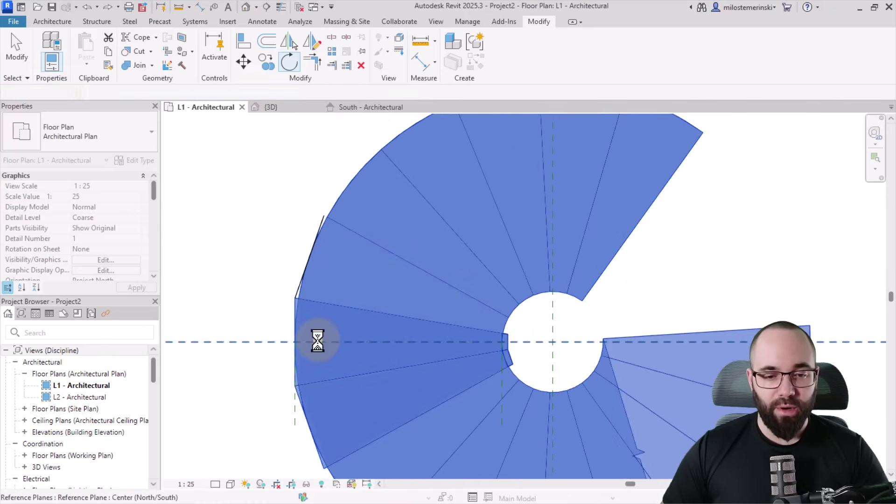
pyautogui.click(266, 290)
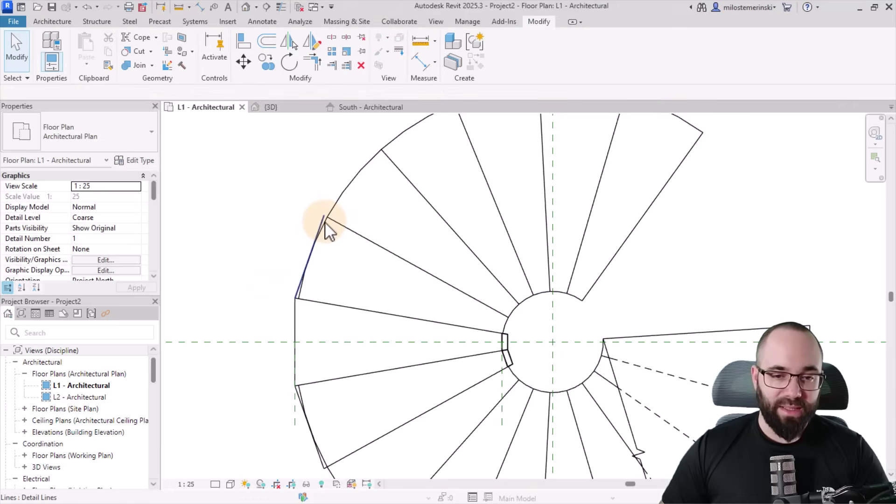
pyautogui.press('Delete')
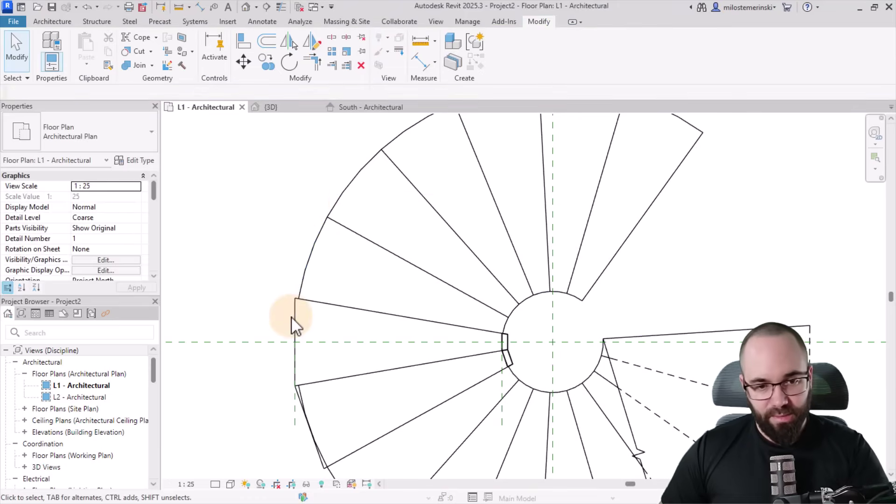
# Edit the support on the horizontal reference plane in place and open its extrusion sketch in the South elevation.
pyautogui.click(295, 309)
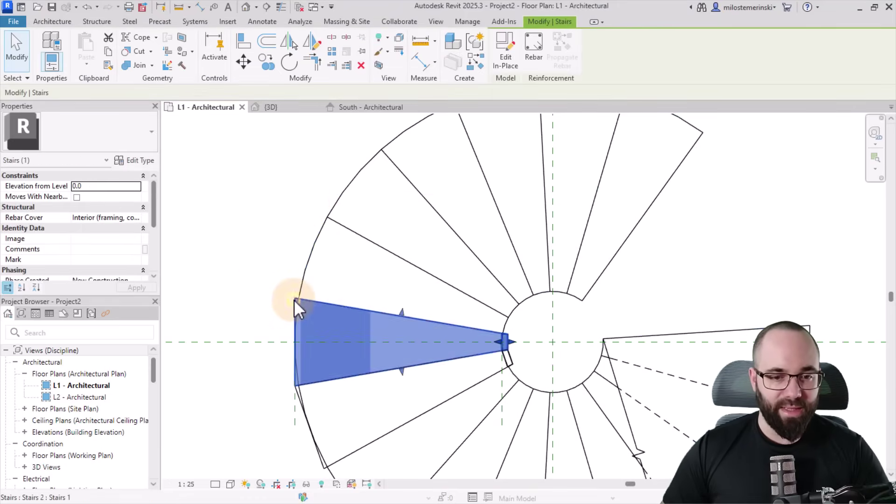
pyautogui.click(509, 61)
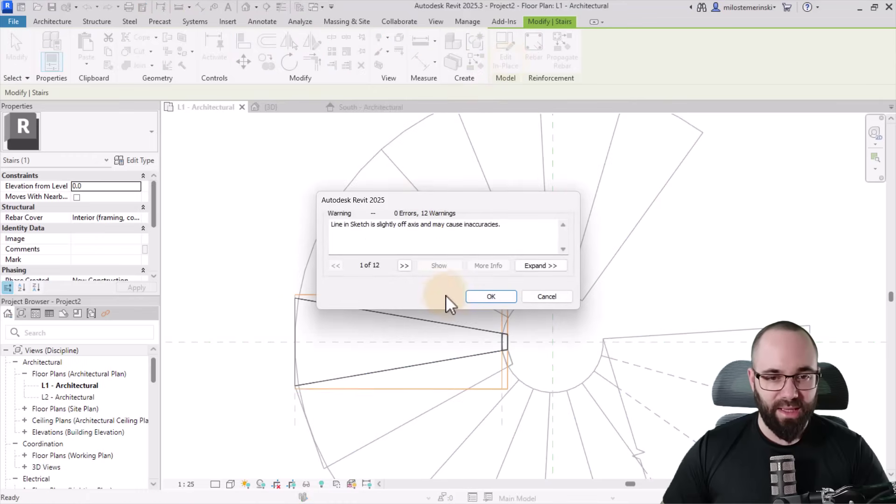
pyautogui.click(478, 297)
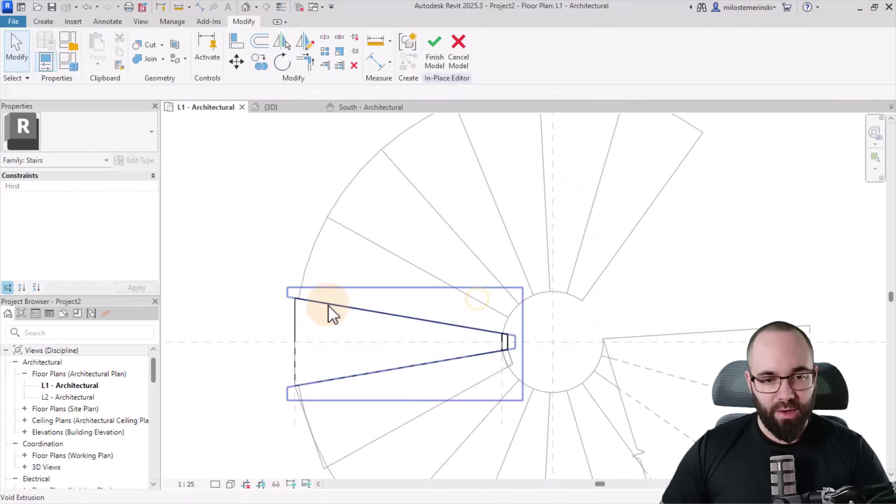
pyautogui.click(298, 309)
pyautogui.click(517, 66)
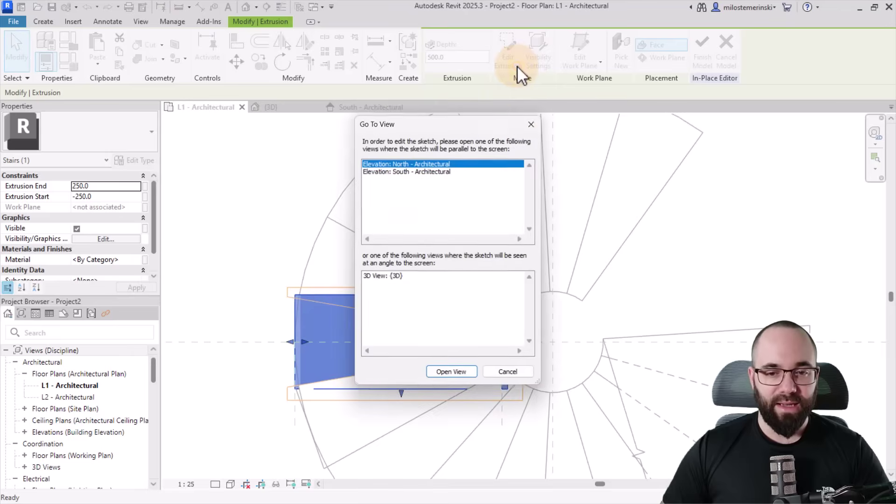
pyautogui.doubleClick(395, 172)
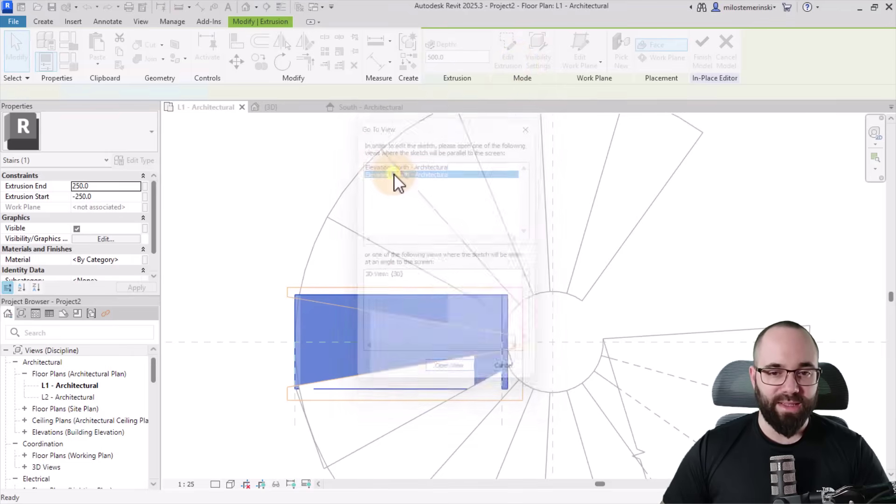
# Move the curved part of the support sketch down one riser, from the tread's top outer corner to the level of the tread below.
pyautogui.moveTo(261, 162)
pyautogui.mouseDown()
pyautogui.moveTo(276, 194)
pyautogui.moveTo(540, 370)
pyautogui.moveTo(553, 394)
pyautogui.mouseUp()
pyautogui.scroll(2, 346, 237)
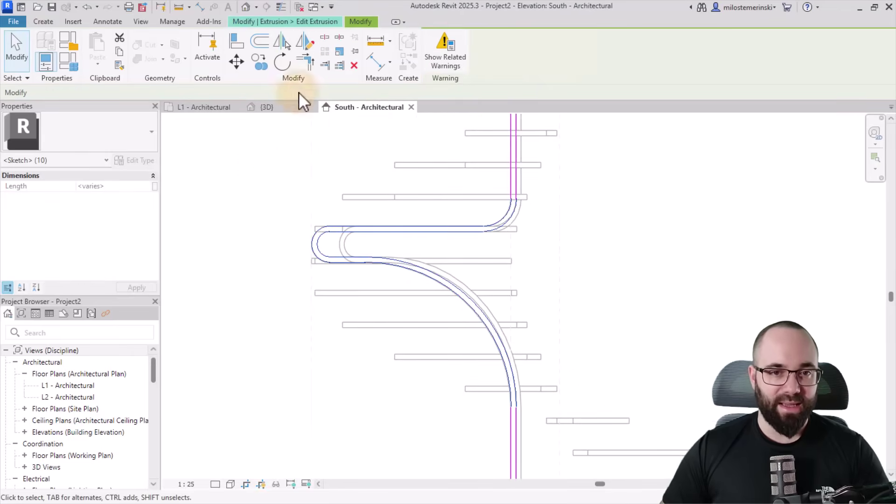
pyautogui.click(237, 62)
pyautogui.scroll(3, 307, 197)
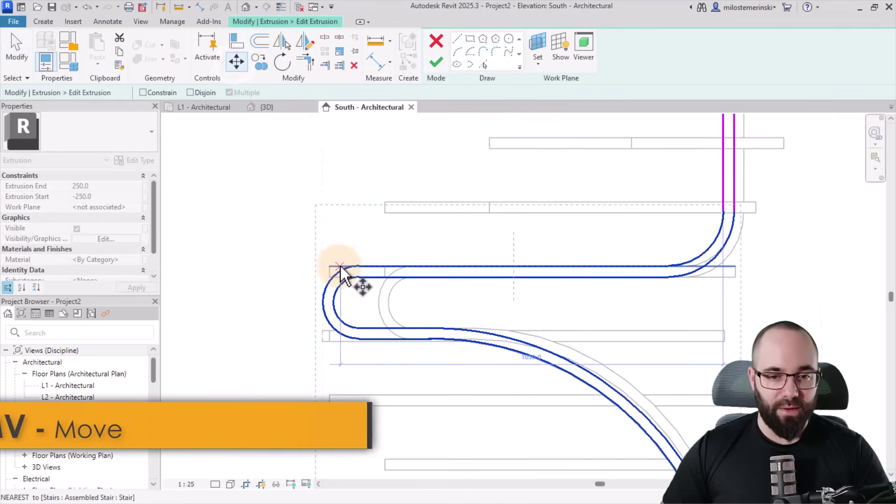
pyautogui.scroll(2, 337, 269)
pyautogui.click(329, 267)
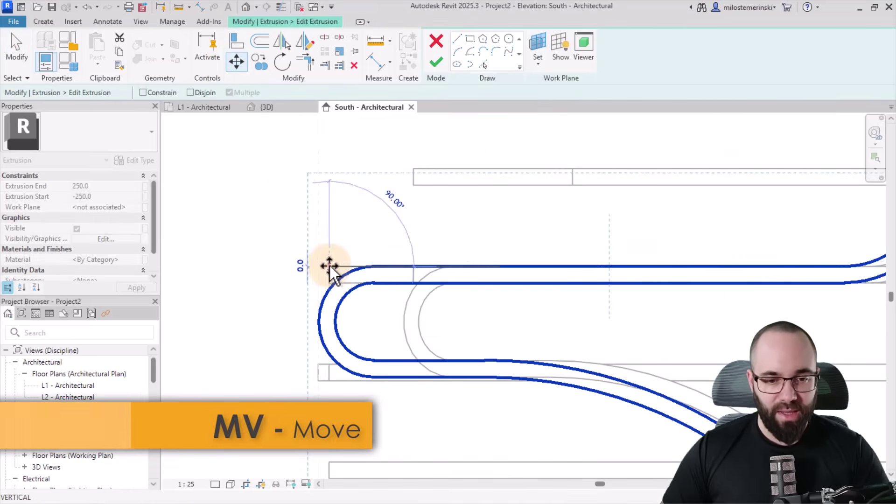
pyautogui.scroll(2, 330, 364)
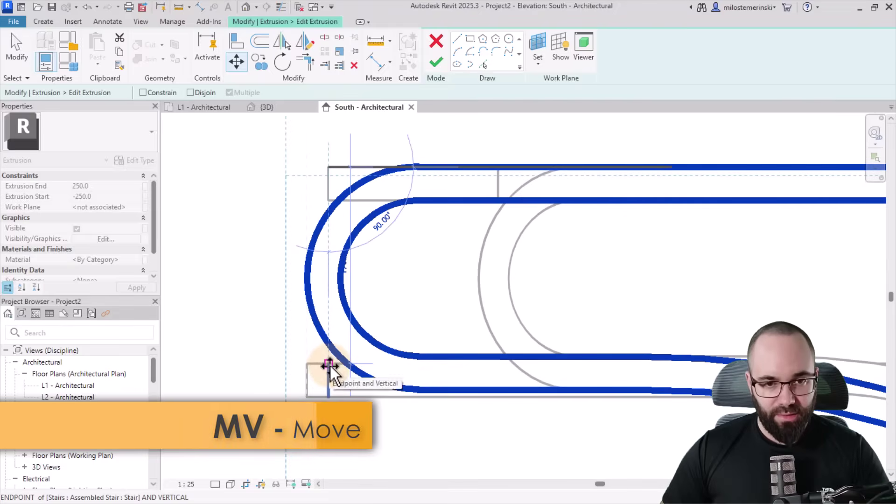
pyautogui.click(330, 366)
pyautogui.scroll(-3, 240, 304)
pyautogui.moveTo(320, 256); pyautogui.dragTo(272, 264, button='middle')
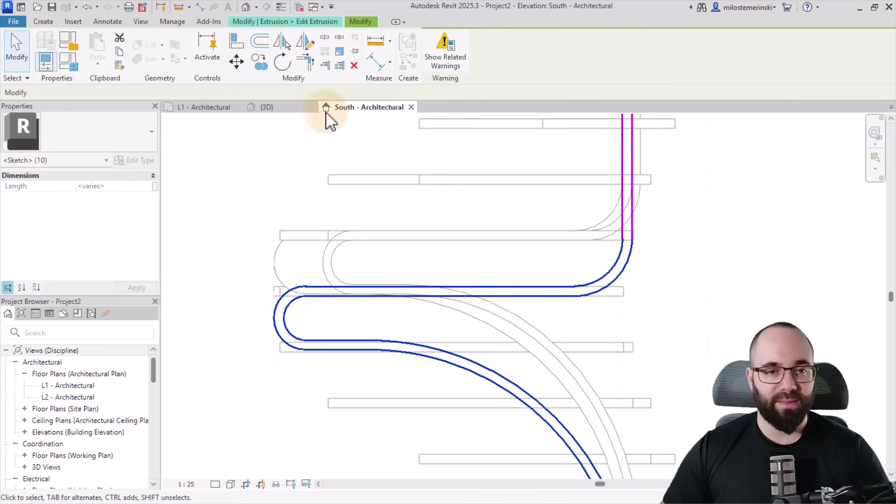
# Switch to the 3D view and finish both the extrusion sketch and the in-place support model.
pyautogui.click(281, 111)
pyautogui.click(327, 23)
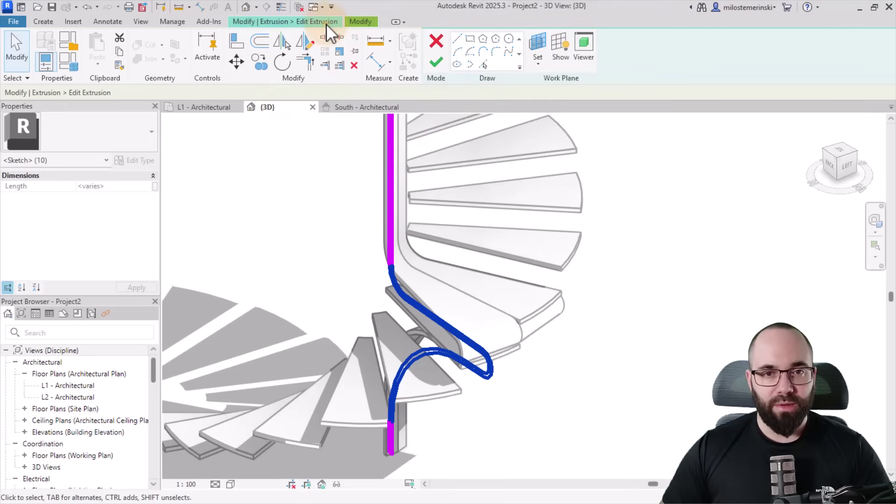
pyautogui.click(437, 64)
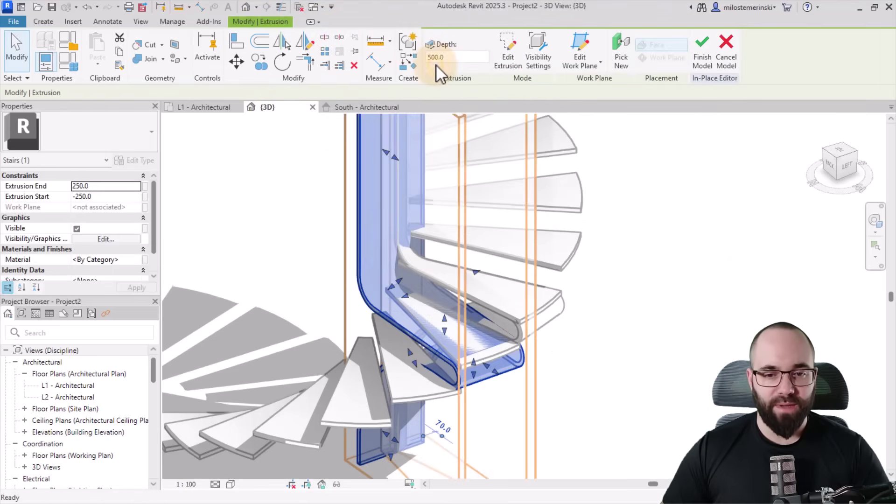
pyautogui.click(701, 67)
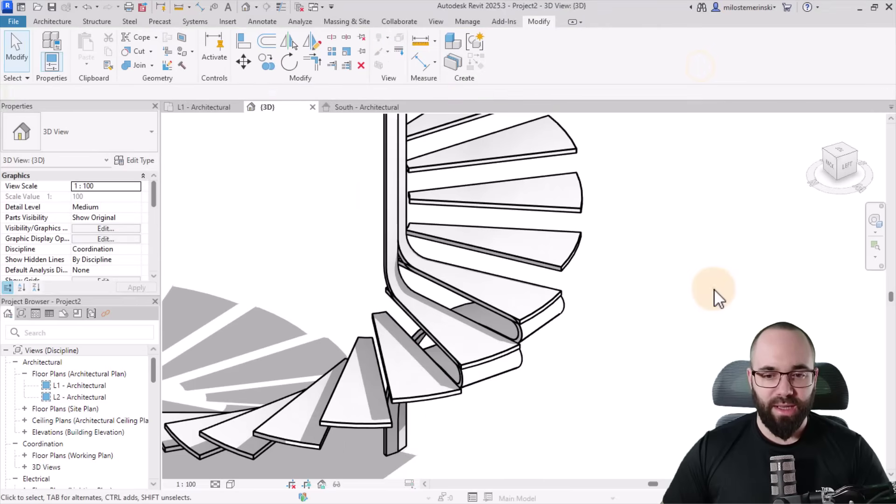